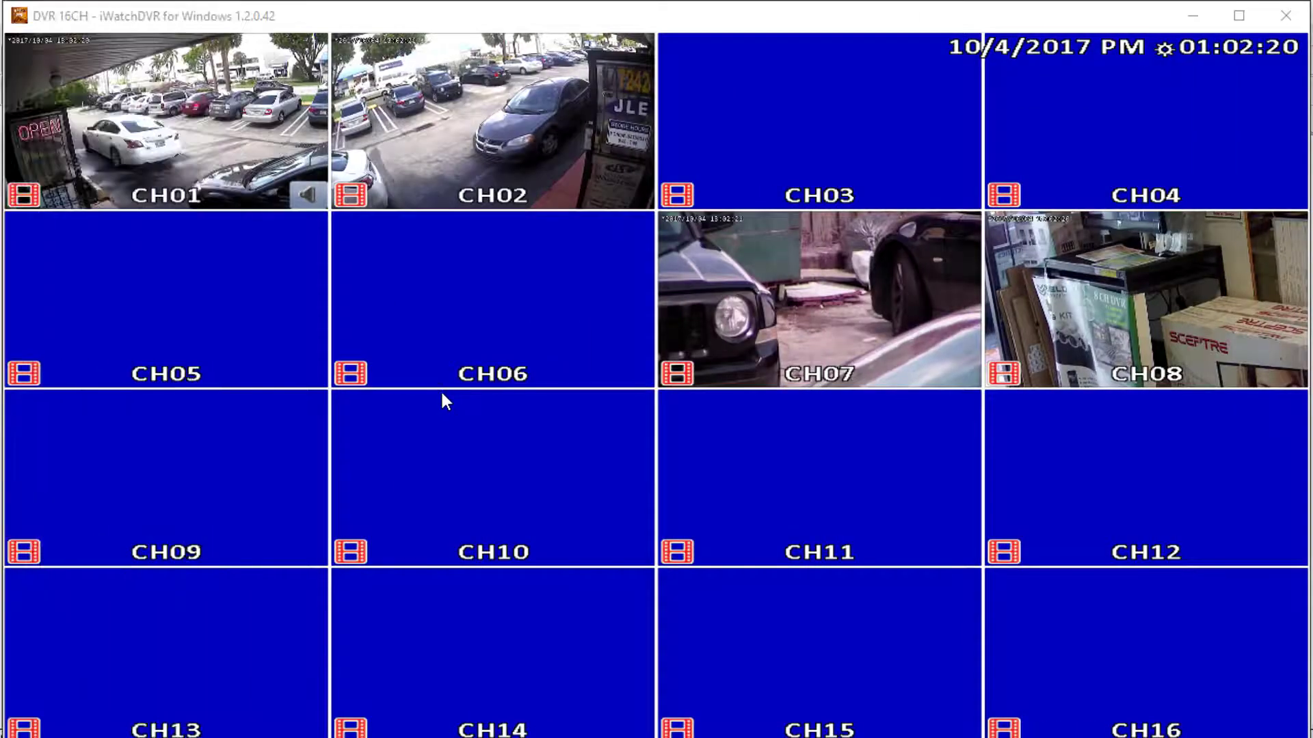
# Check the DVR's system information from the configuration menu, then return to the live grid.
pyautogui.rightClick(421, 358)
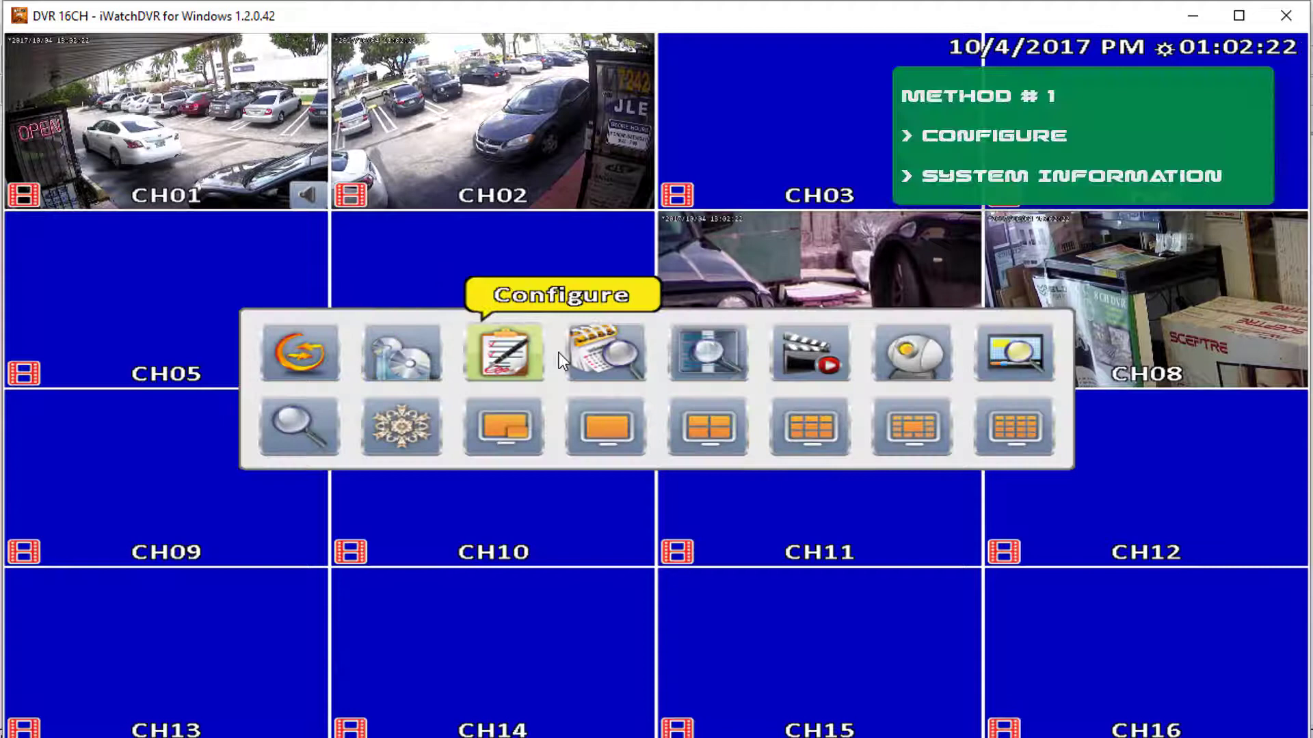
pyautogui.click(513, 350)
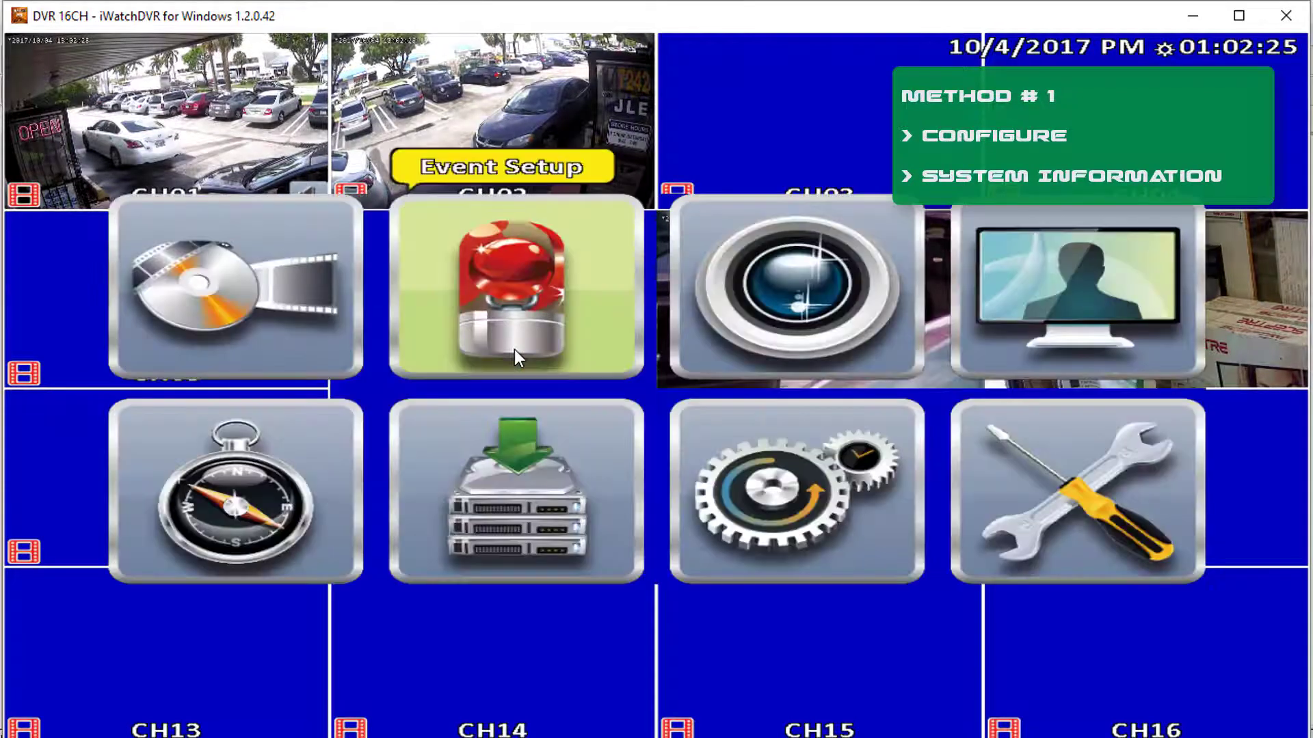
pyautogui.click(1064, 520)
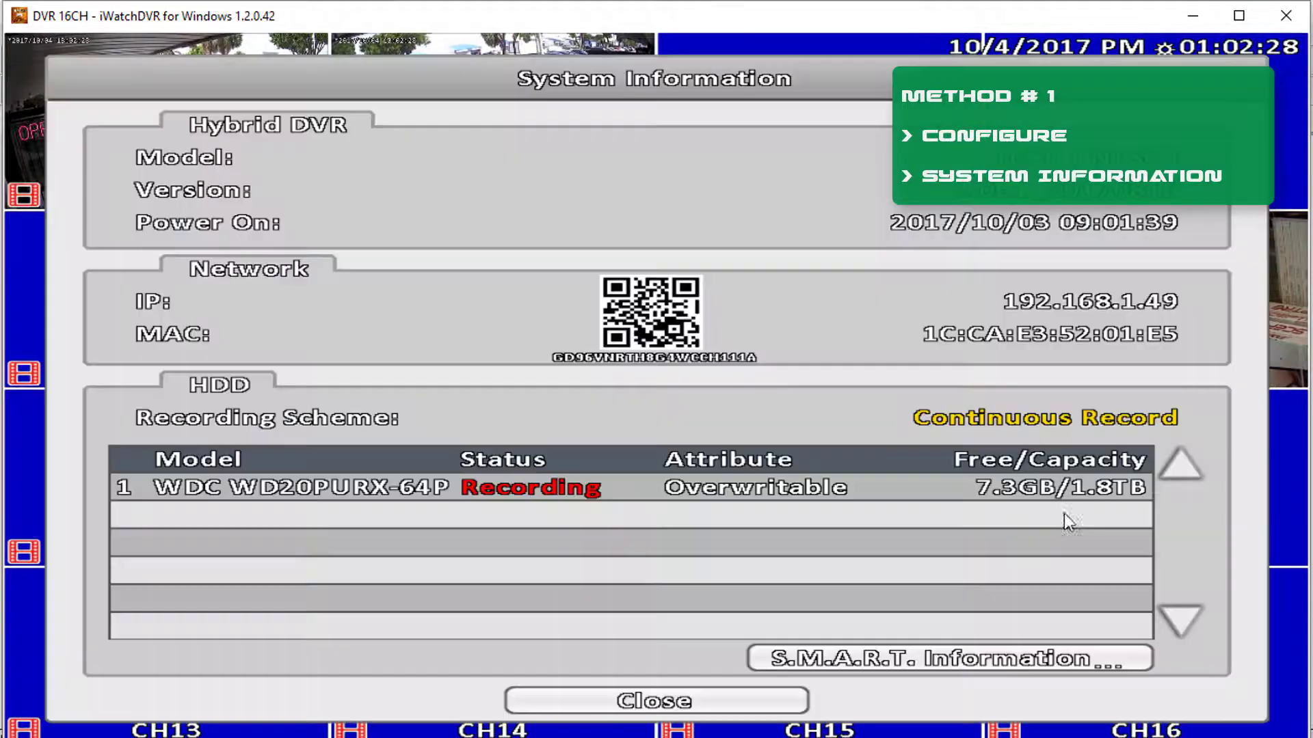
pyautogui.rightClick(884, 471)
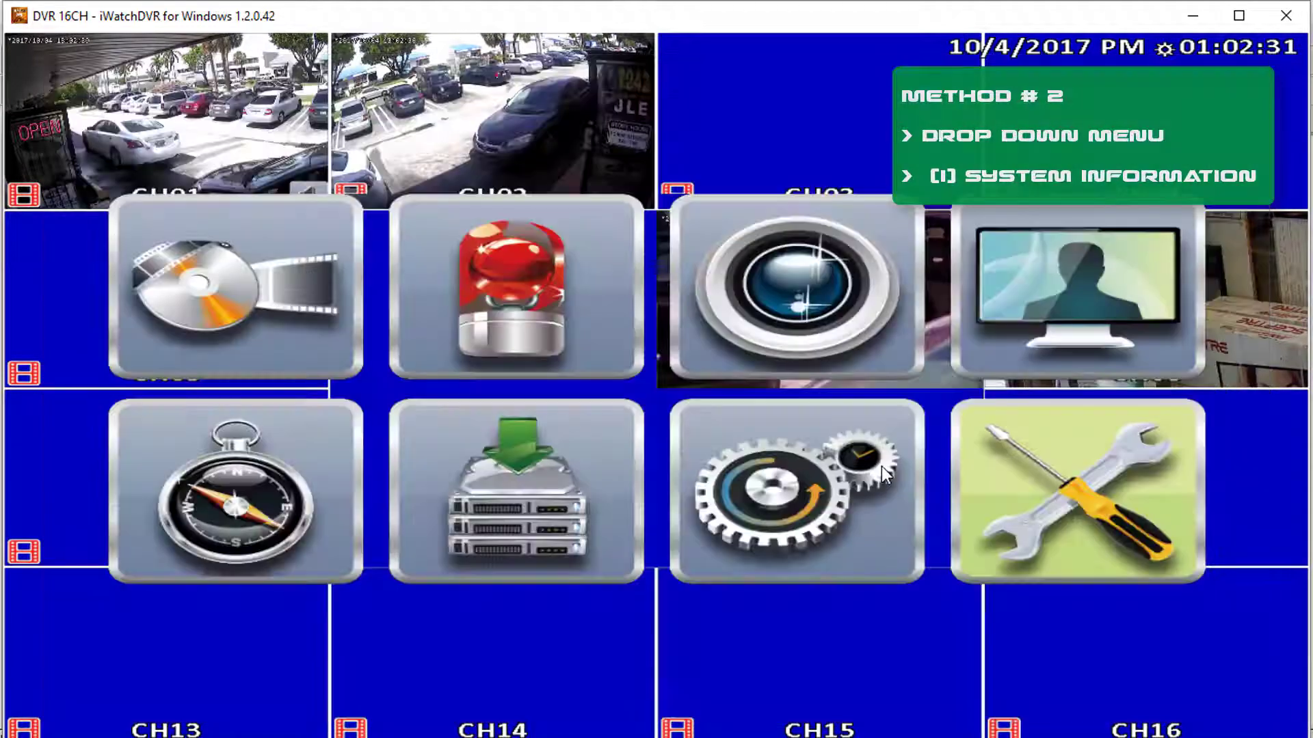
pyautogui.rightClick(882, 466)
pyautogui.moveTo(598, 47)
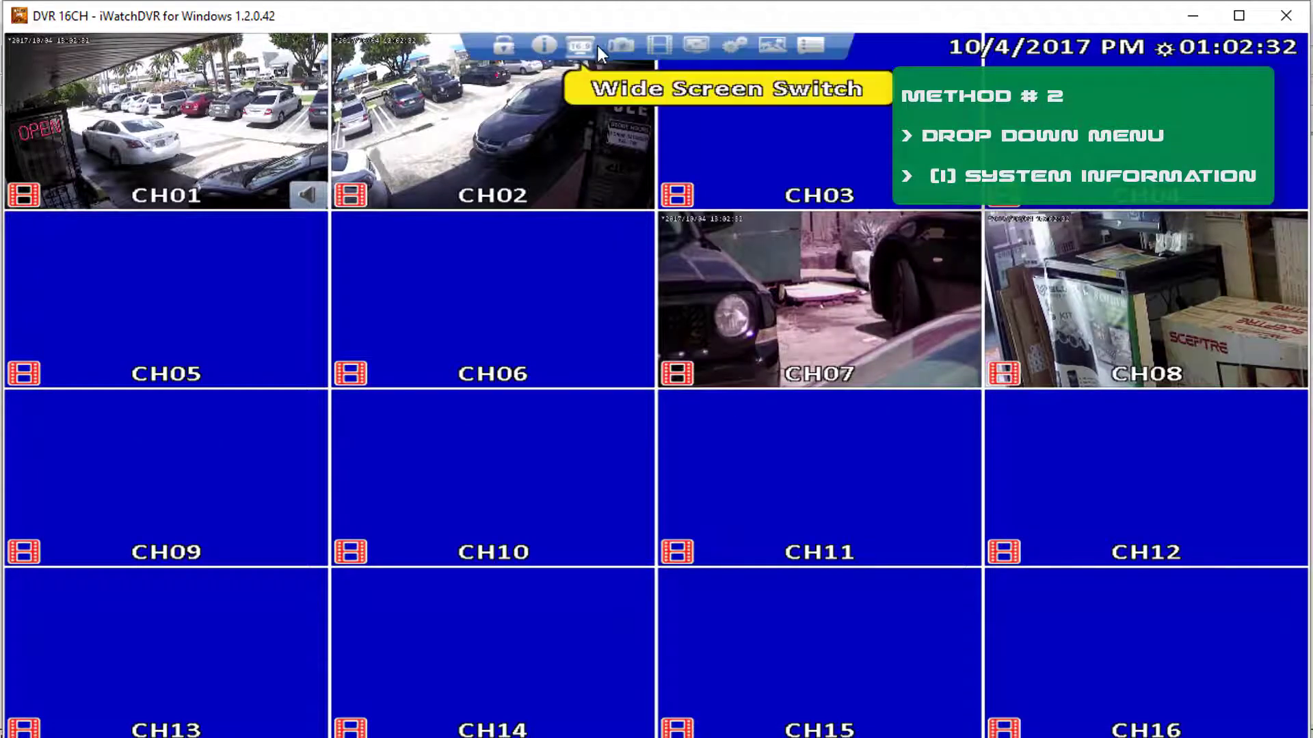
pyautogui.click(542, 48)
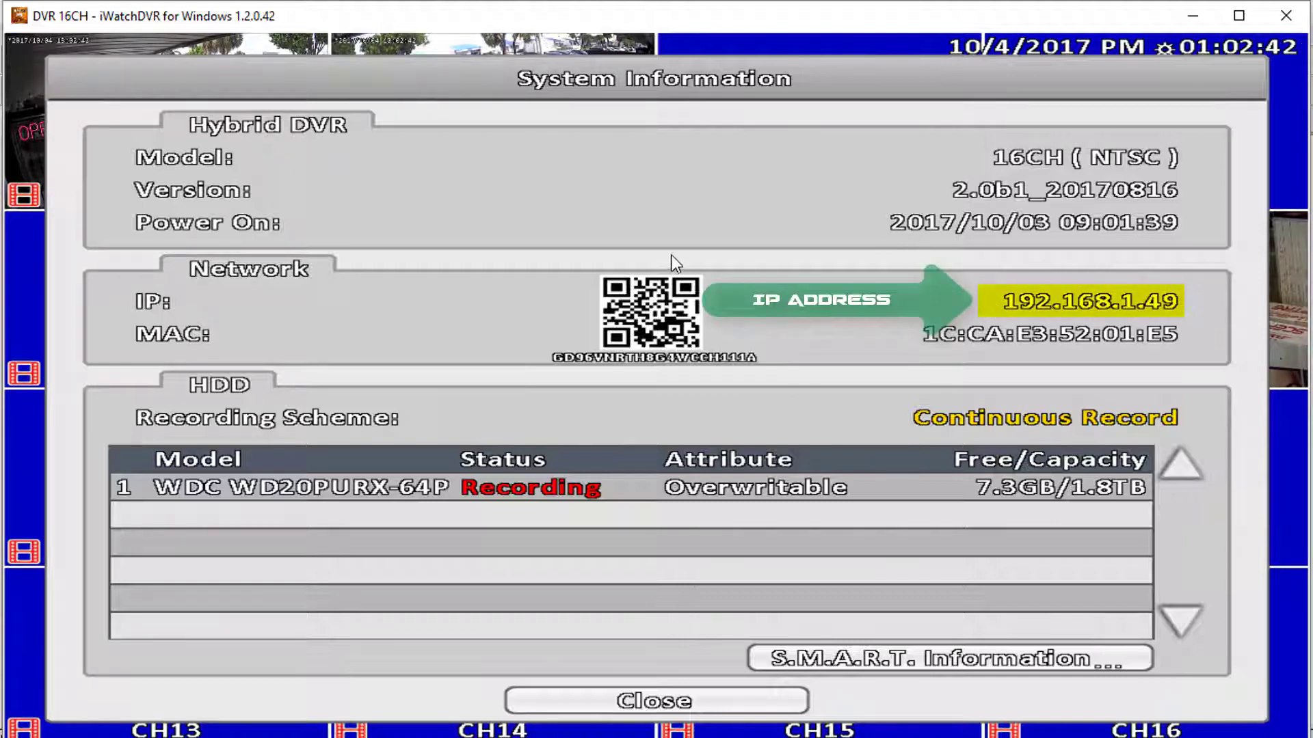
pyautogui.click(635, 701)
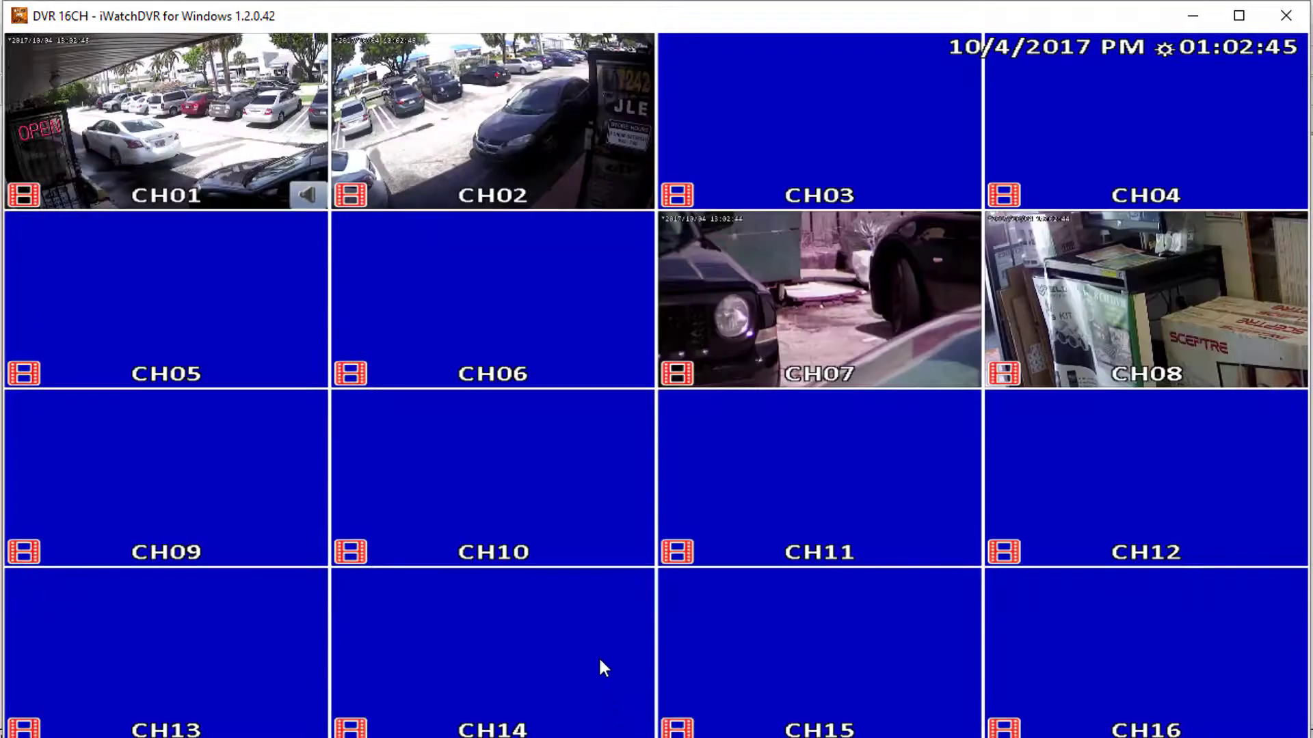
# In Network Setup, enter HTTP port 8169 on the keypad and save with OK.
pyautogui.rightClick(503, 478)
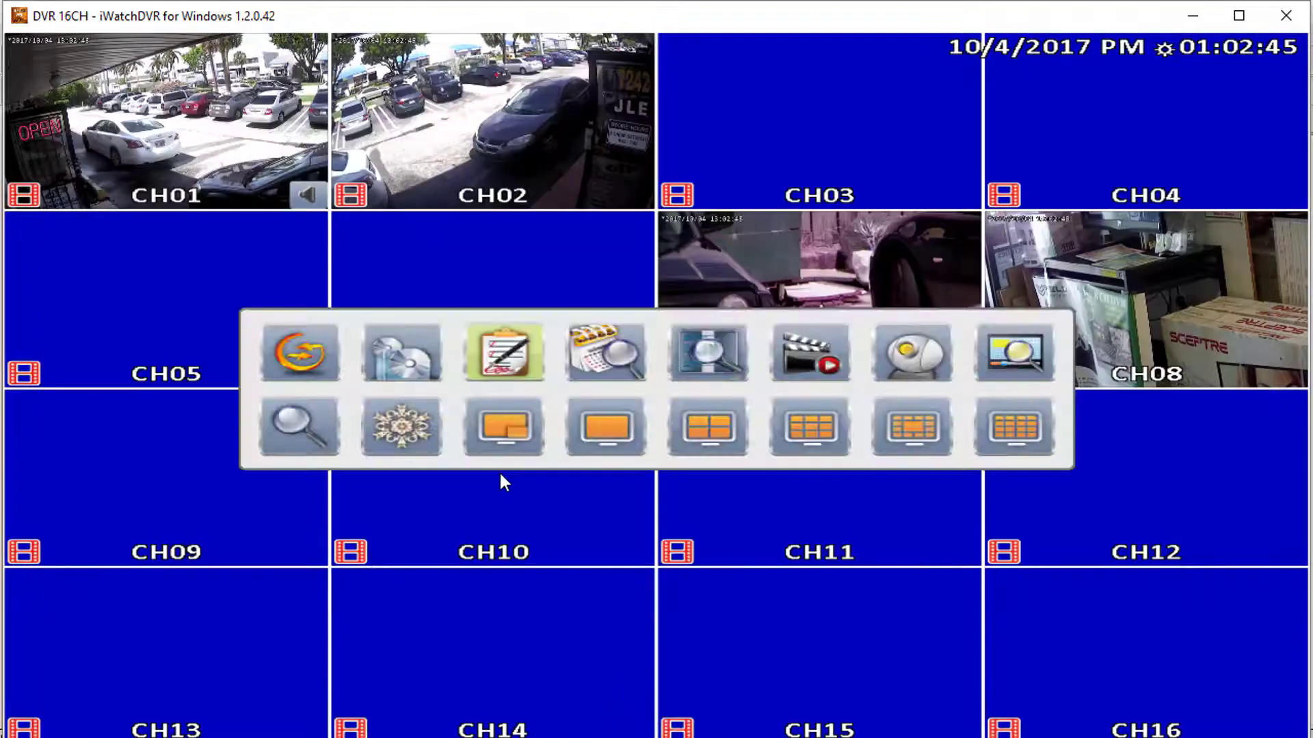
pyautogui.click(507, 364)
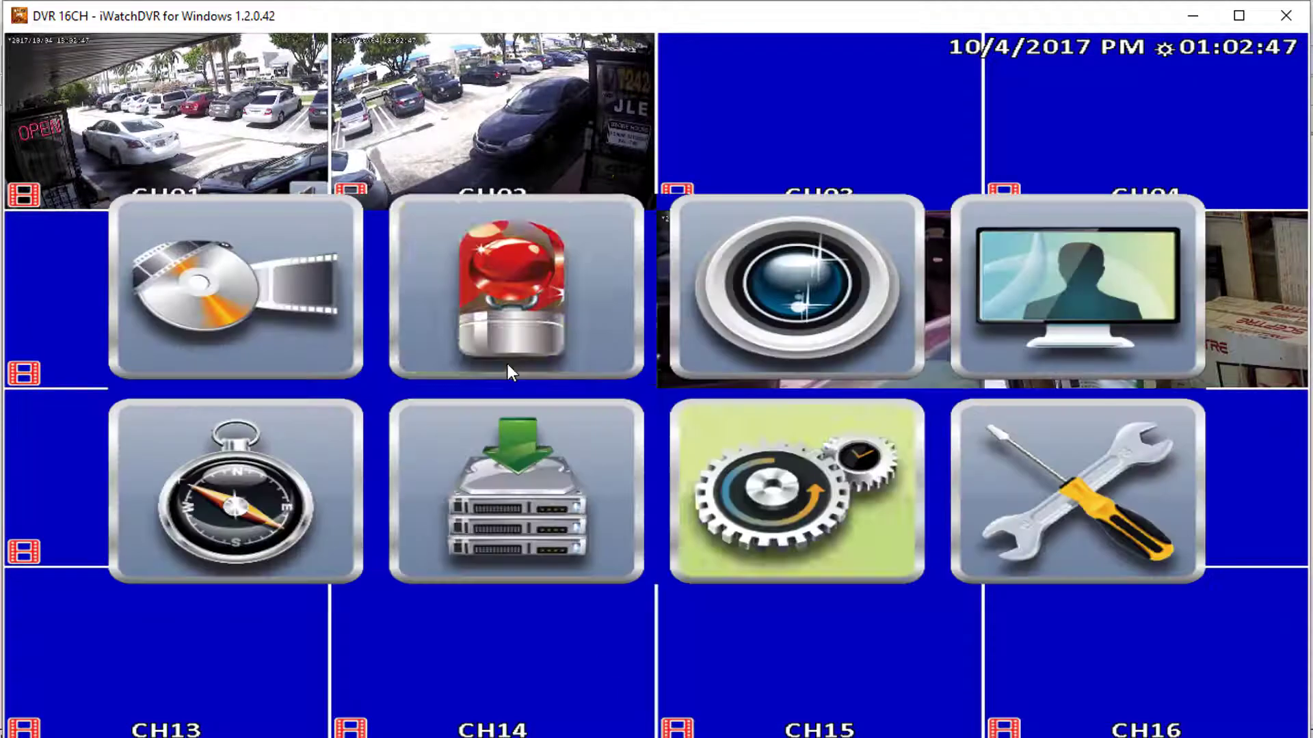
pyautogui.click(215, 498)
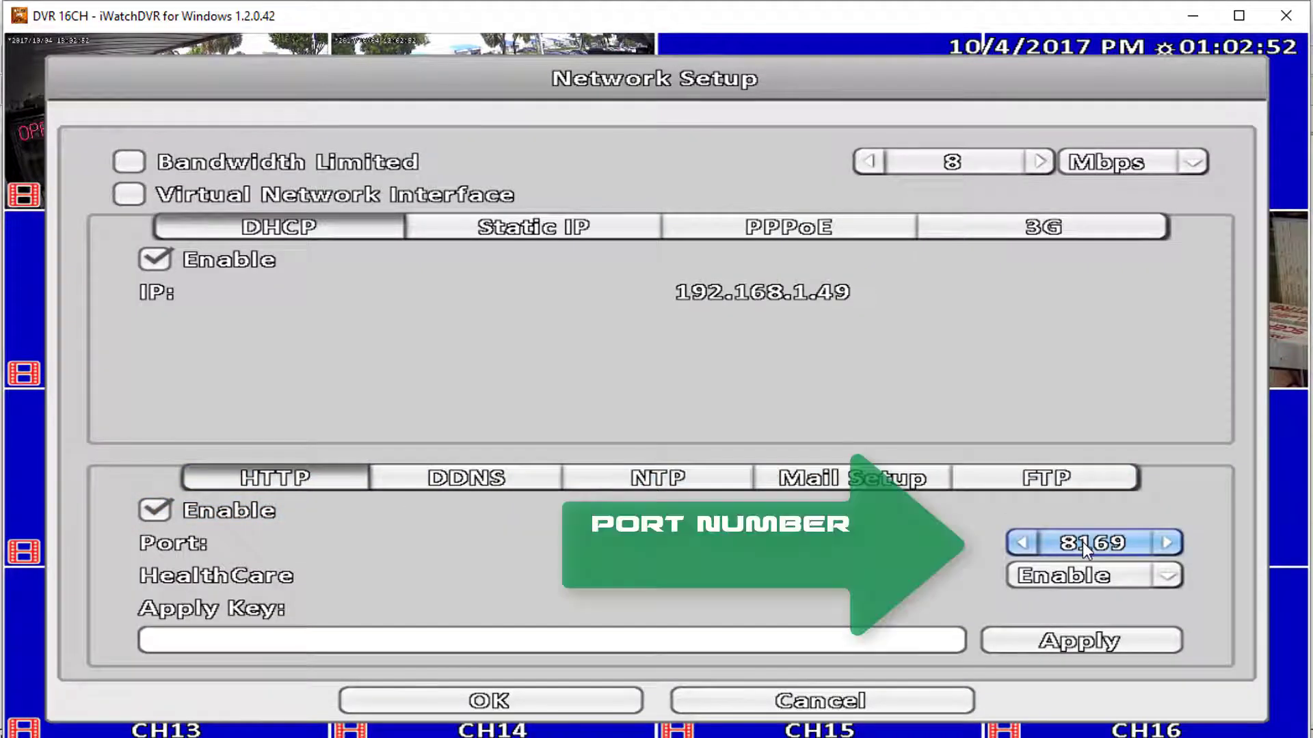
pyautogui.click(1081, 543)
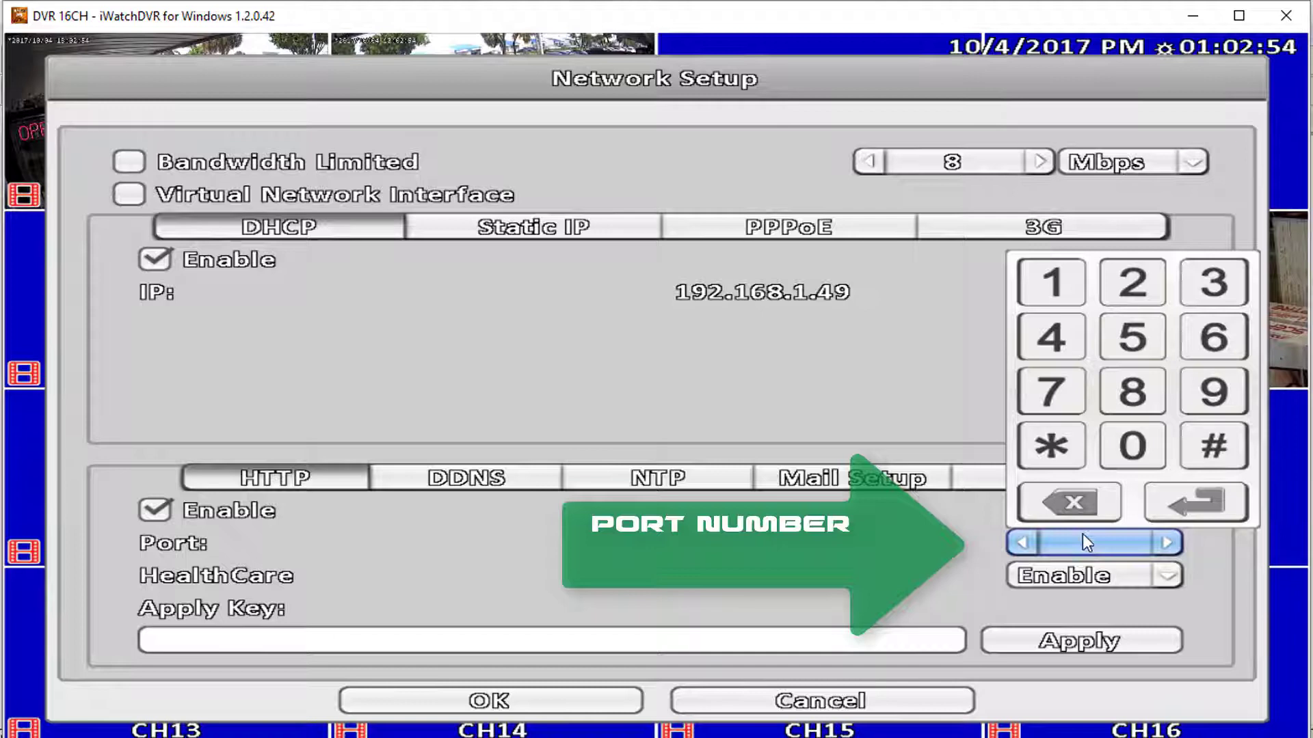
pyautogui.click(1135, 388)
pyautogui.click(1051, 281)
pyautogui.click(1197, 354)
pyautogui.click(1213, 390)
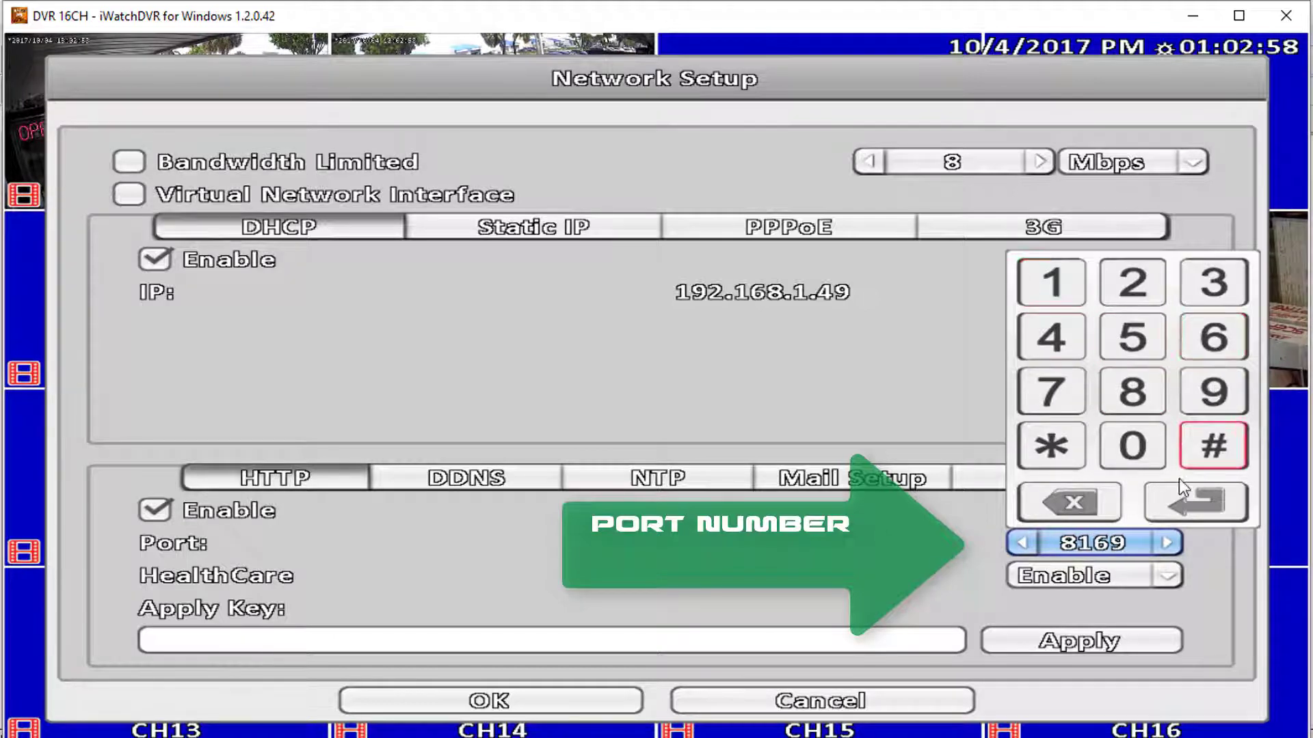
pyautogui.click(1195, 503)
pyautogui.click(565, 703)
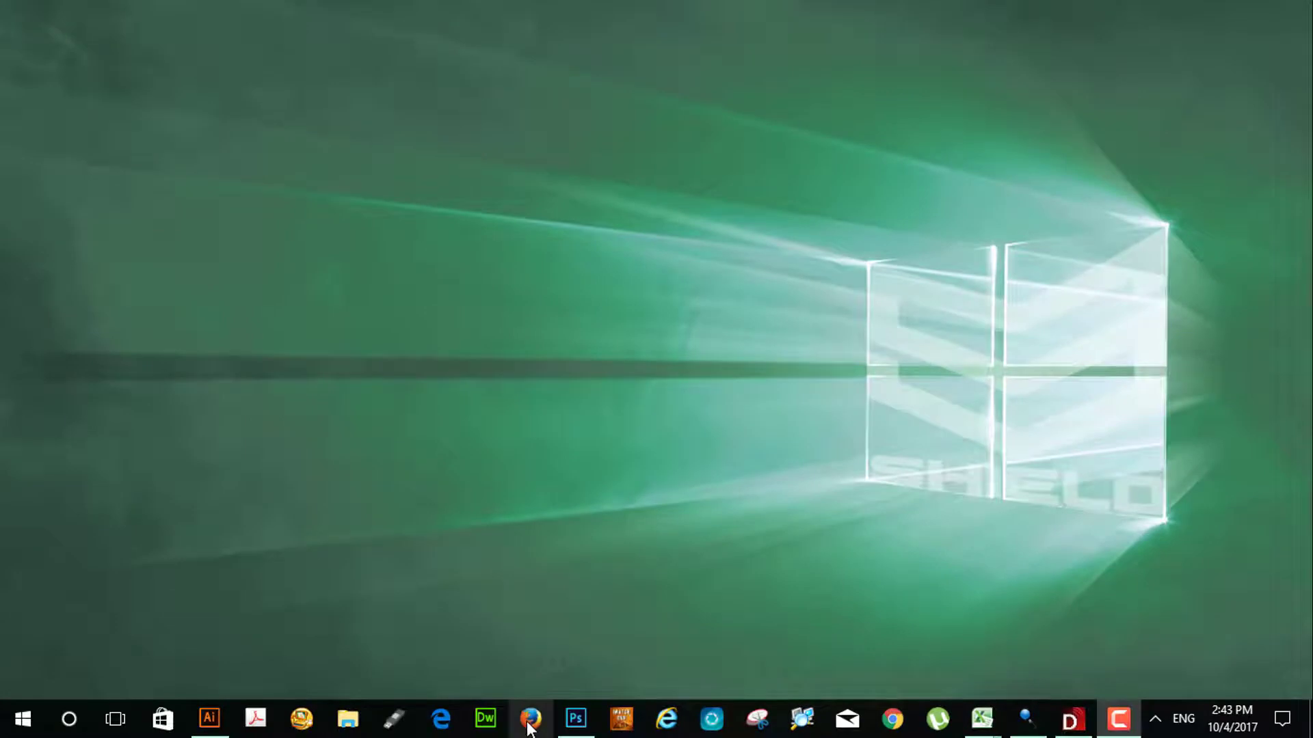
# Open app.shieldcctv.com in Firefox and save the iWatchDVR-Windows-All.zip download.
pyautogui.click(529, 722)
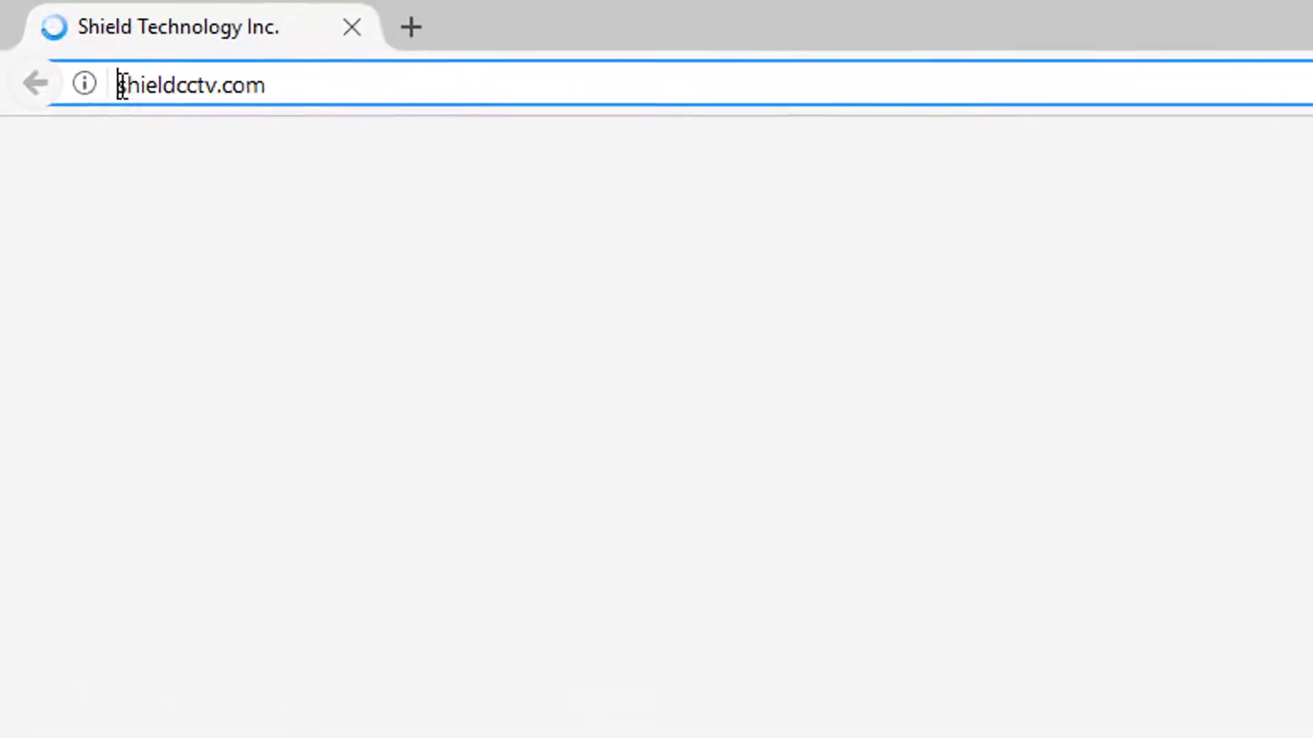
pyautogui.write('app.')
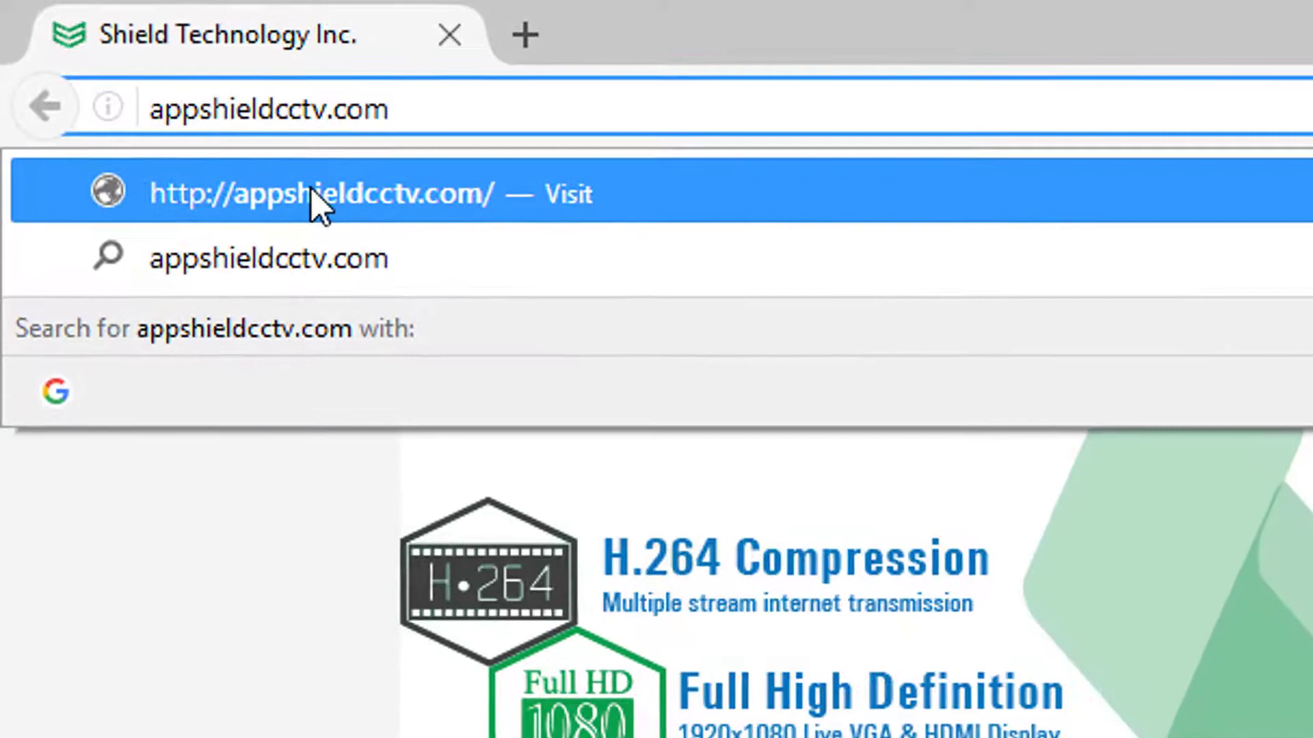
pyautogui.press('Return')
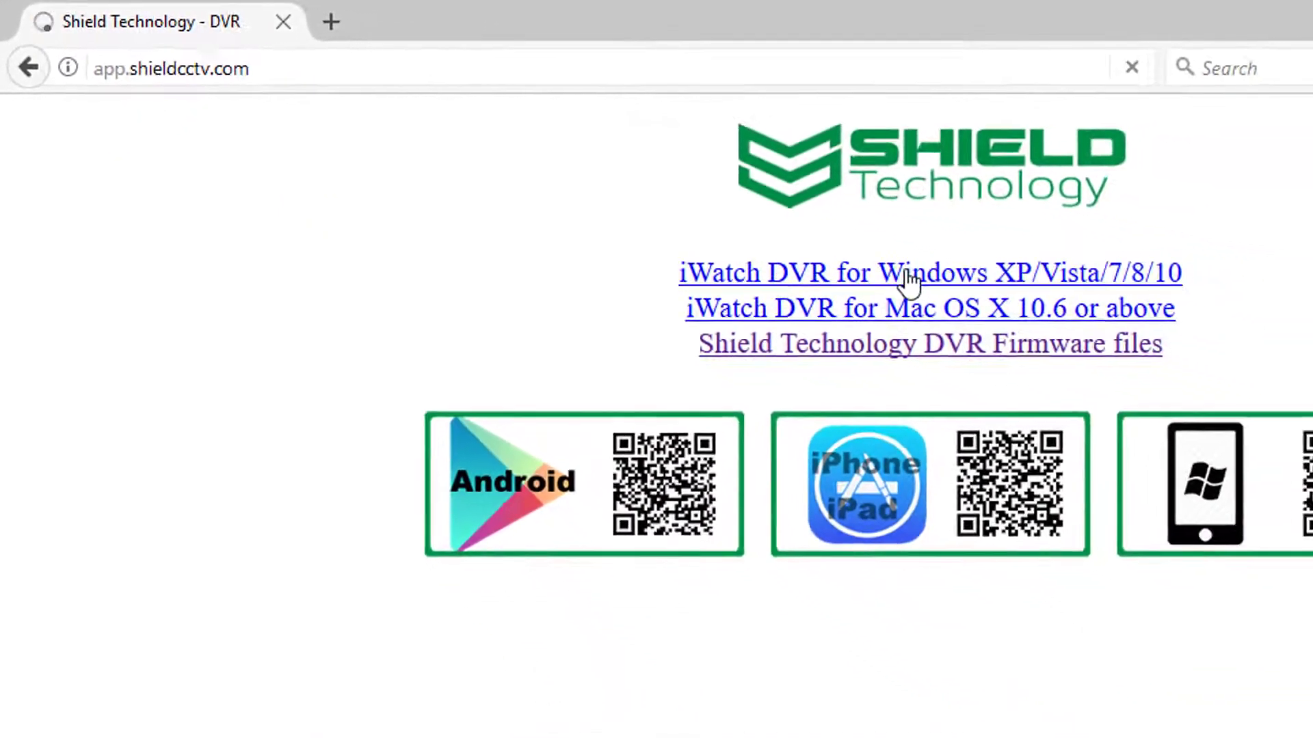
pyautogui.click(813, 247)
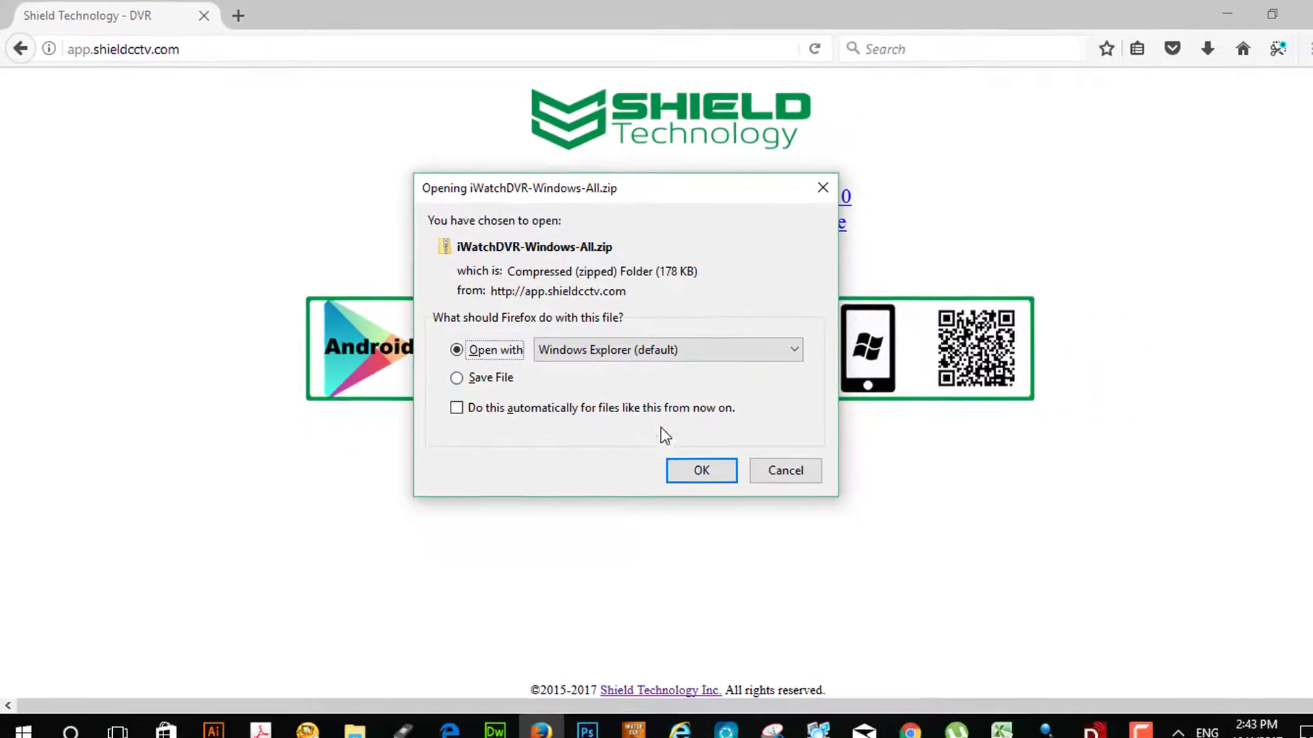
pyautogui.click(479, 371)
pyautogui.click(674, 457)
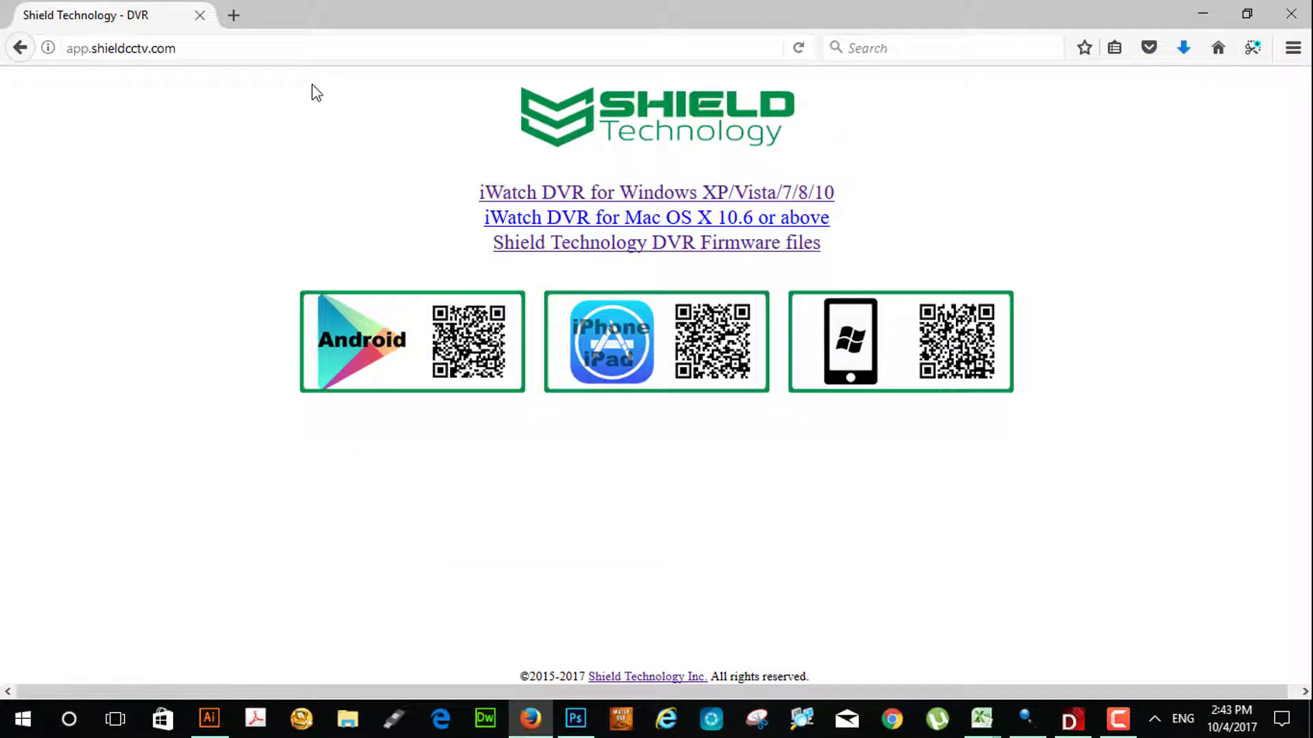
# Go to the DVR's web page at 192.168.1.49:8169 in Firefox.
pyautogui.click(211, 46)
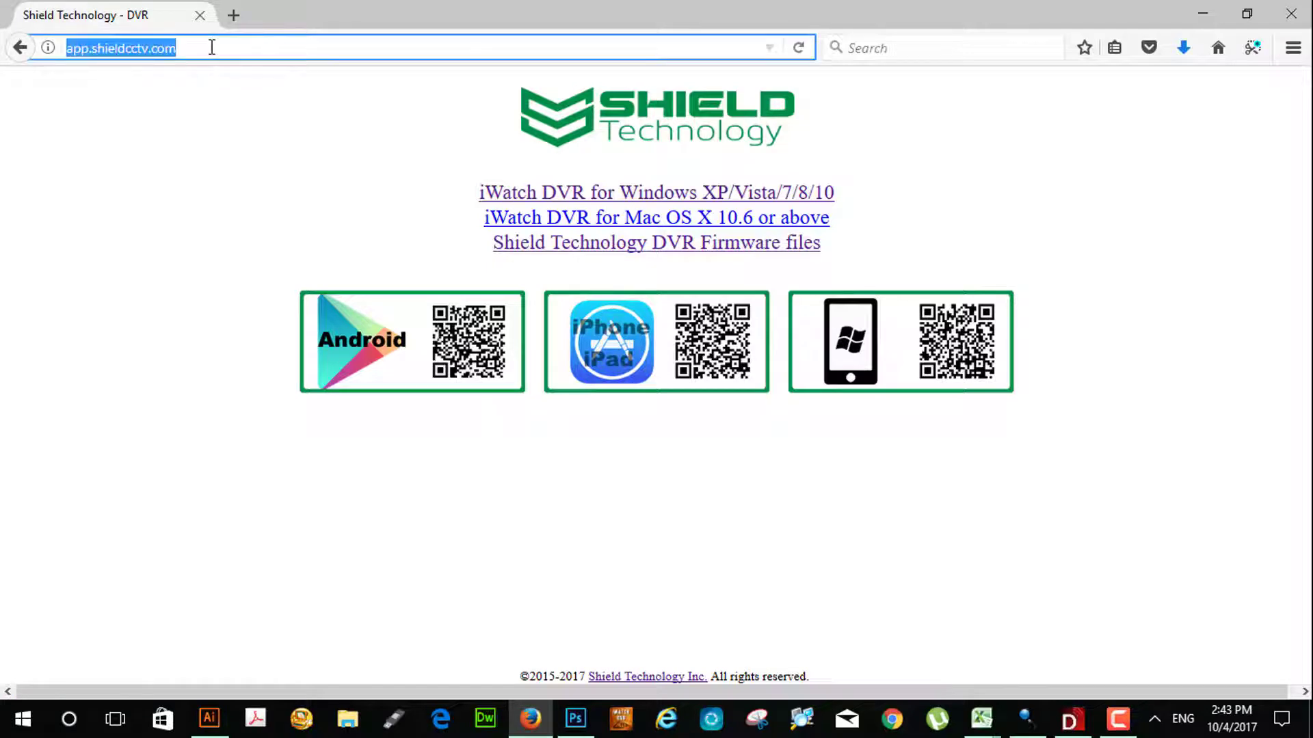
pyautogui.write('192')
pyautogui.click(212, 47)
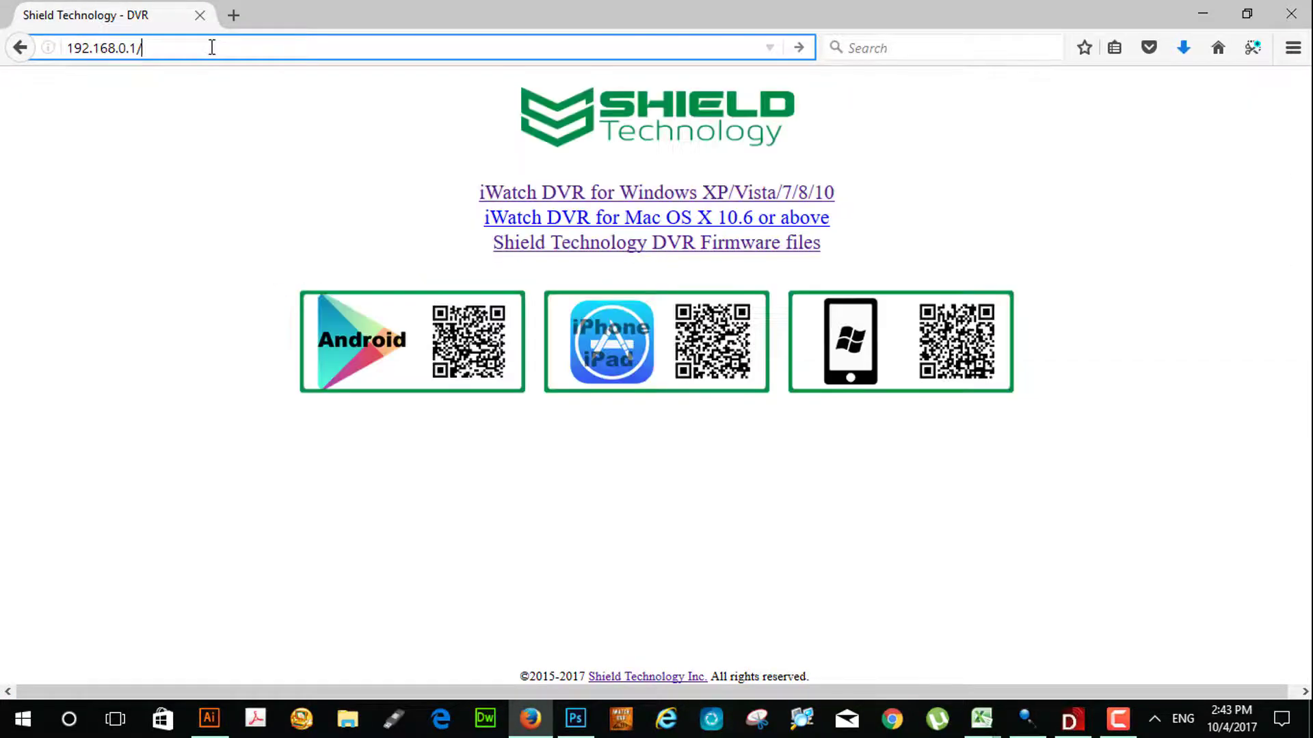
pyautogui.press('BackSpace')
pyautogui.press('BackSpace')
pyautogui.press('BackSpace')
pyautogui.write('1')
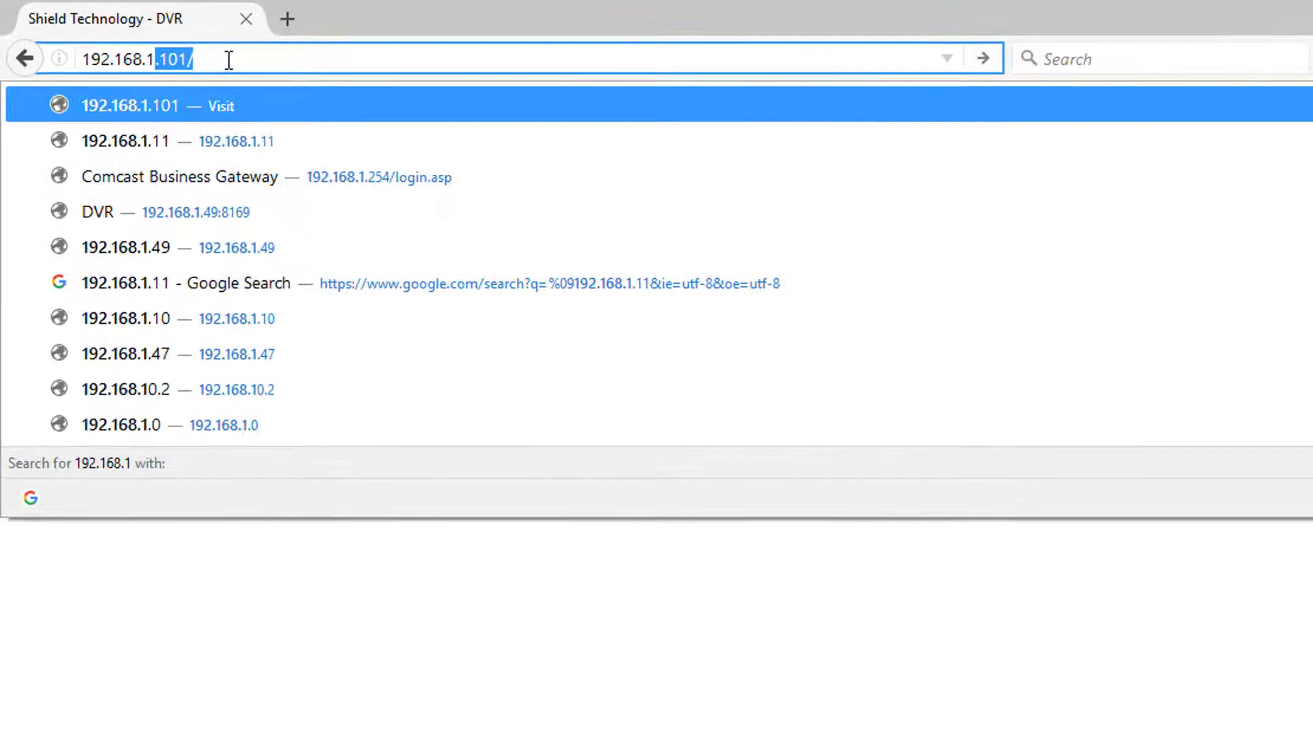
pyautogui.write('.49:')
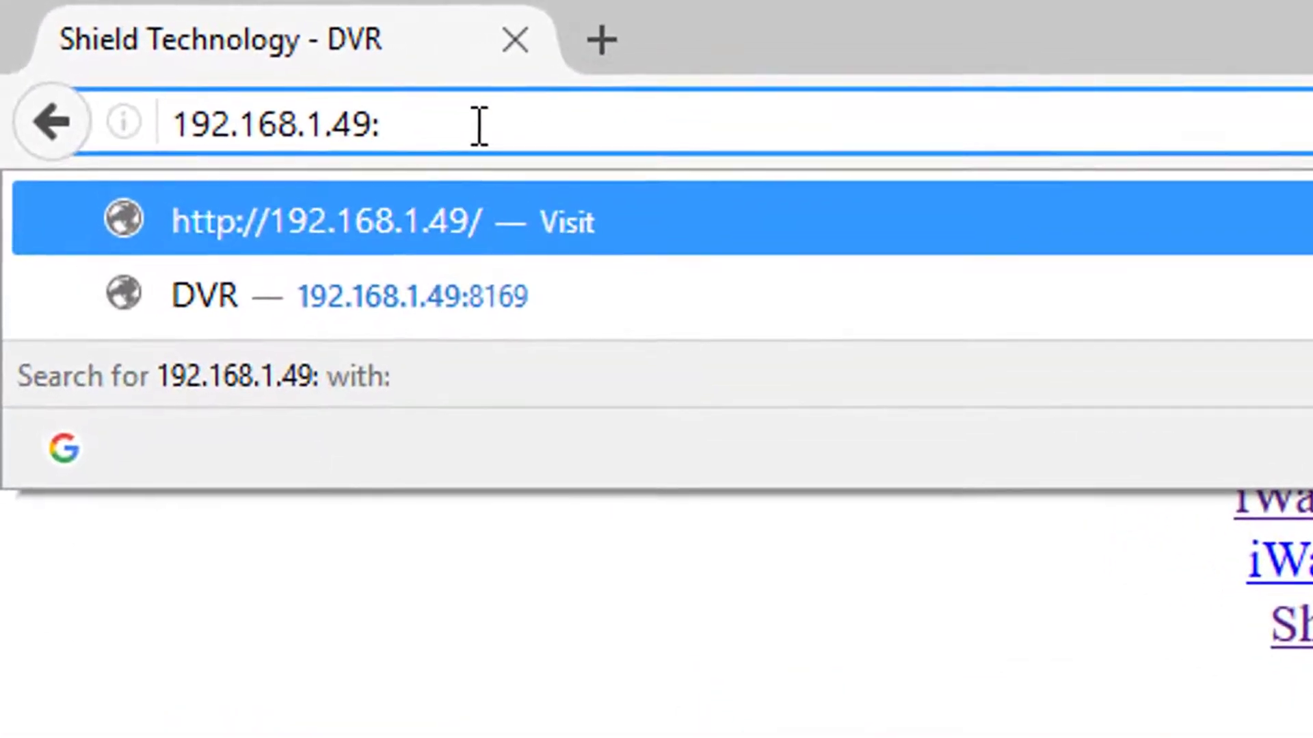
pyautogui.click(509, 300)
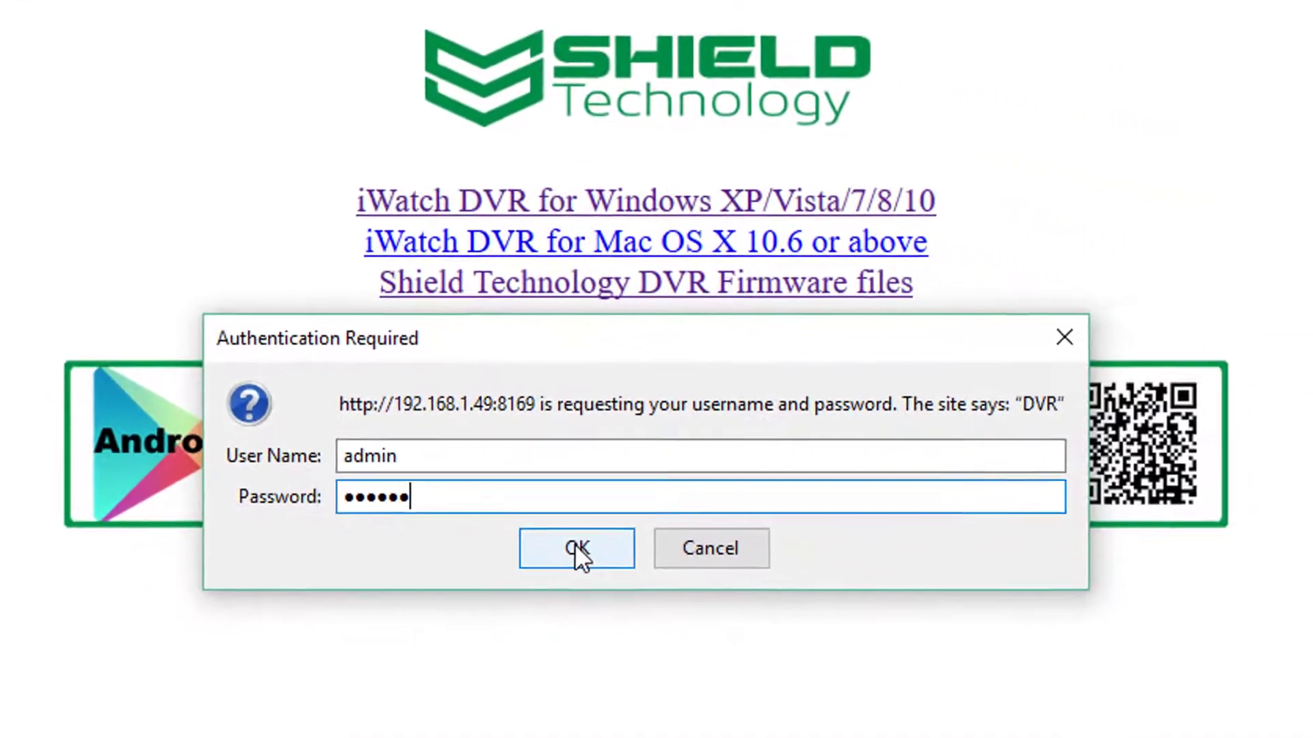
# Sign in without saving the login, then save the iWatchDVR.exe Windows client.
pyautogui.click(557, 544)
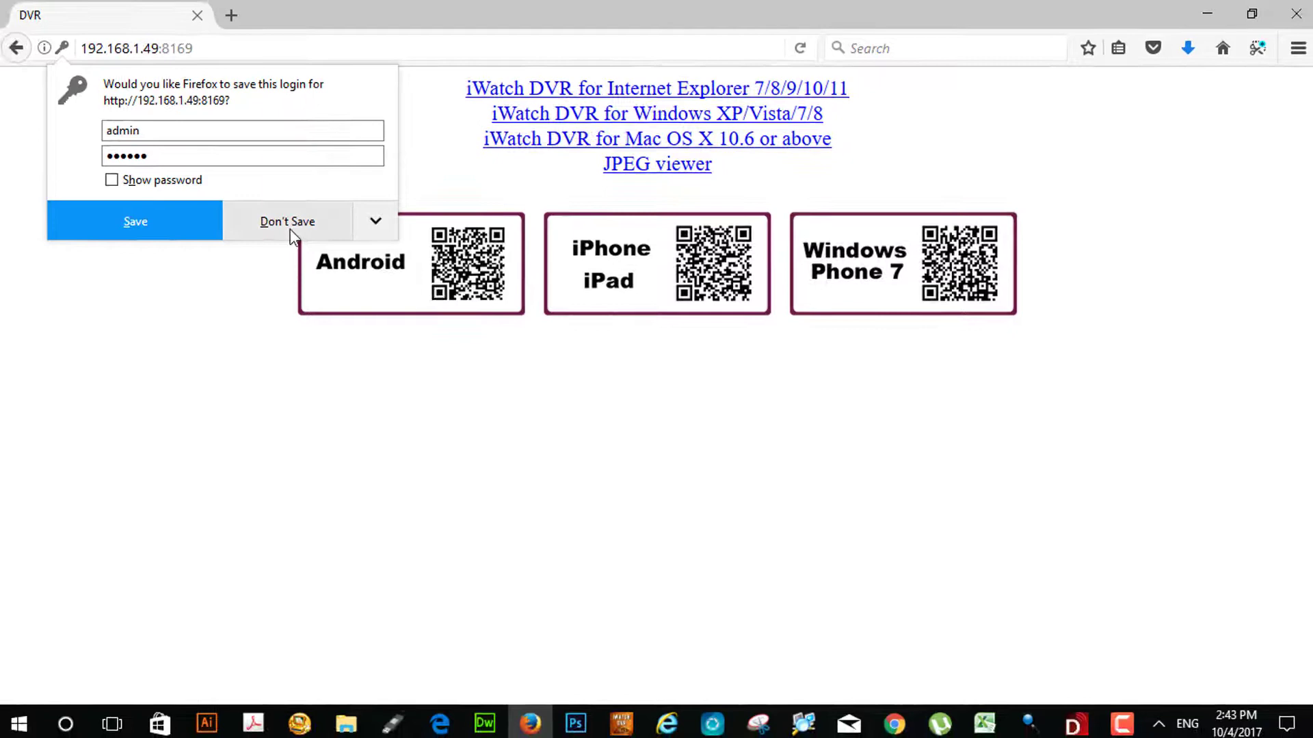
pyautogui.click(288, 231)
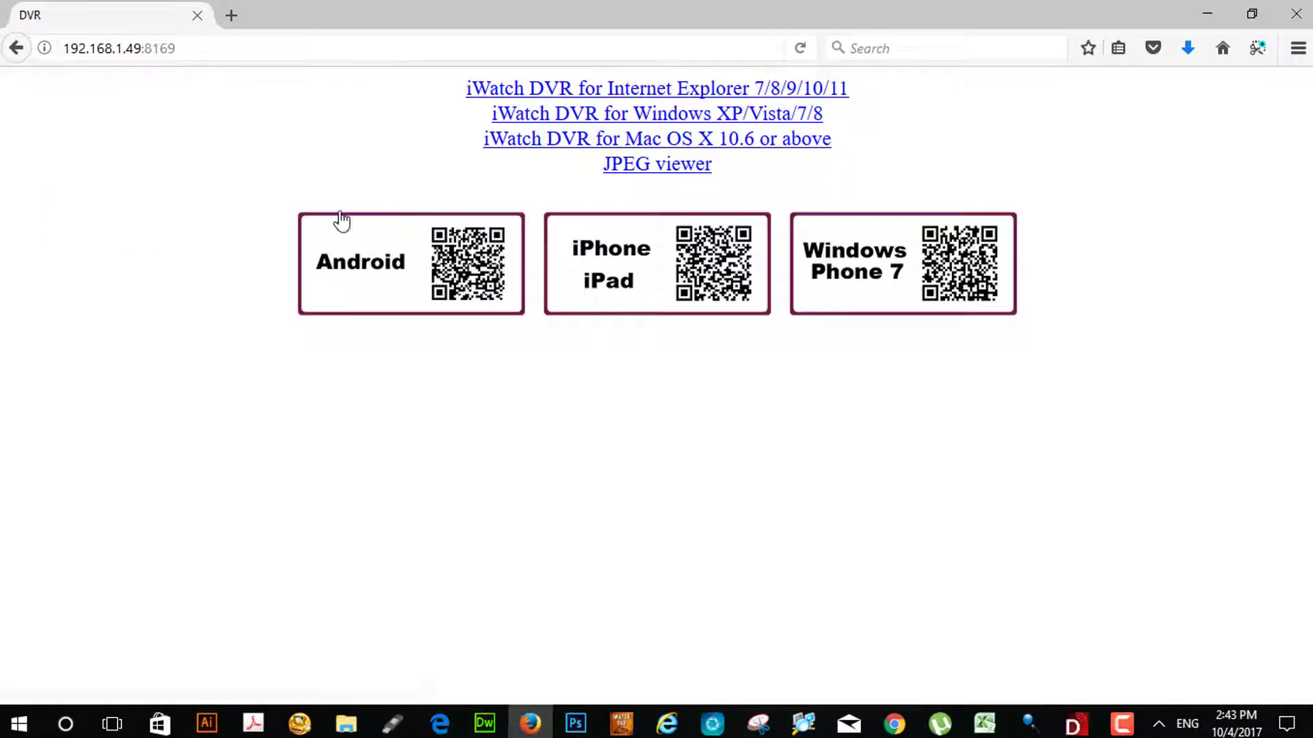
pyautogui.click(606, 121)
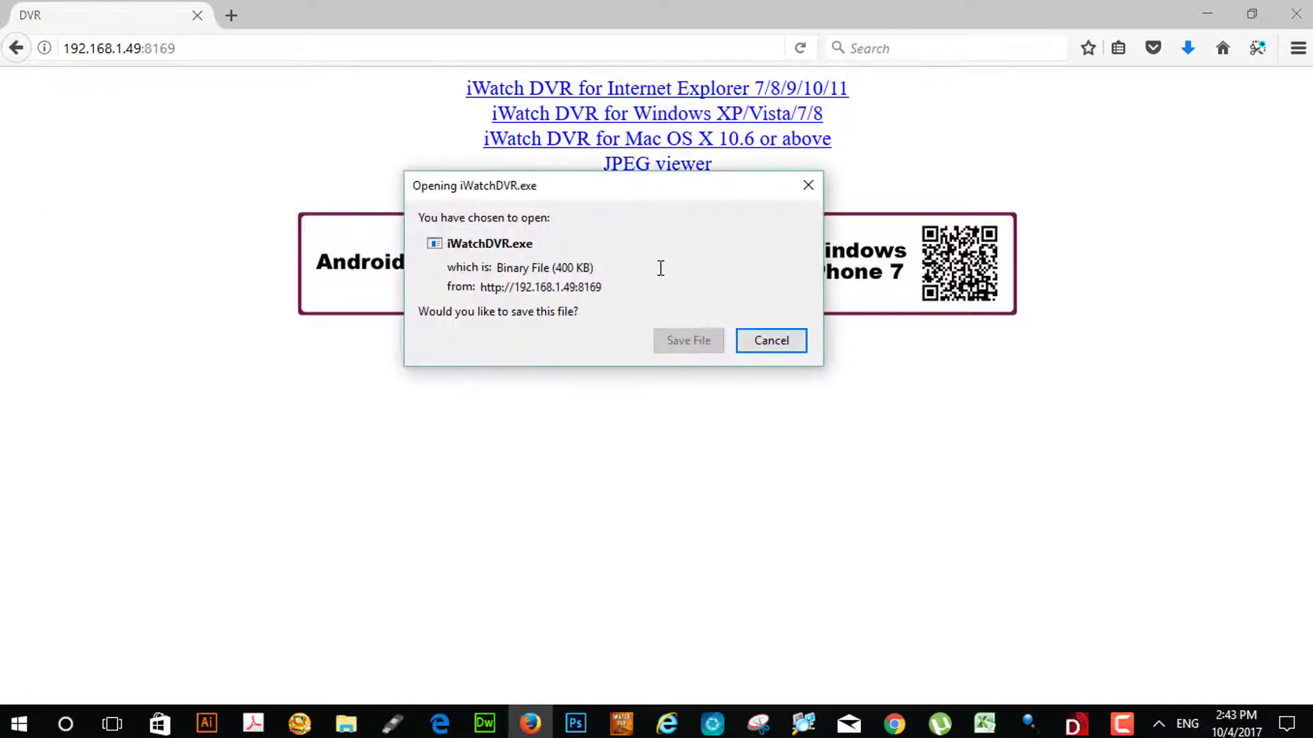
pyautogui.click(685, 348)
pyautogui.click(683, 341)
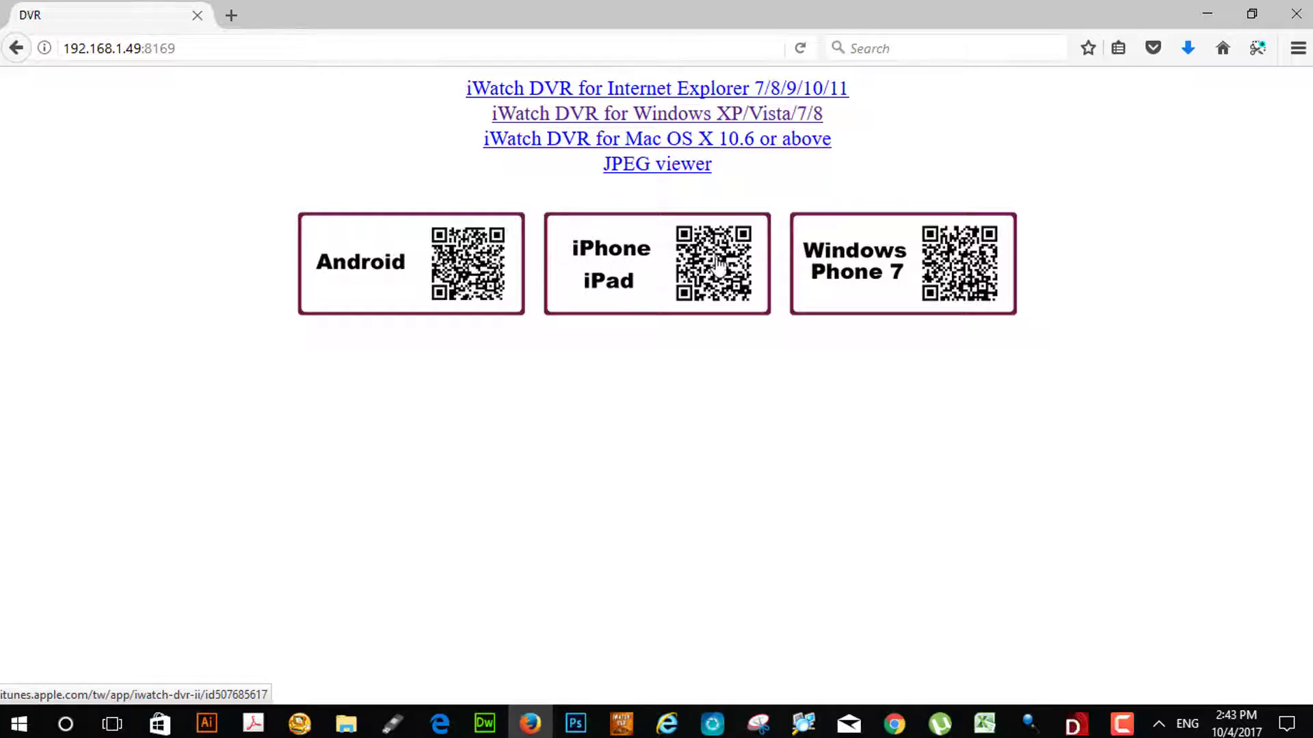
# Search the web for 'what is my ip'.
pyautogui.click(249, 47)
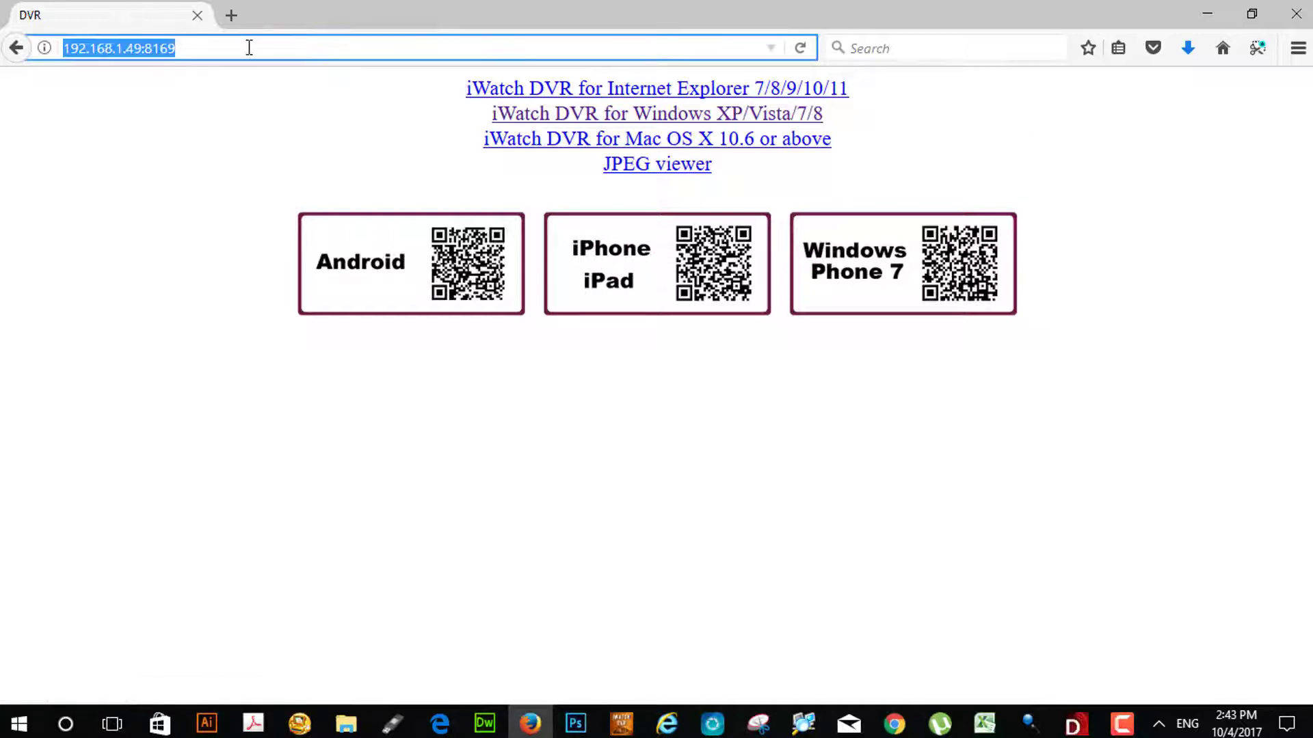
pyautogui.click(912, 47)
pyautogui.write('what is my')
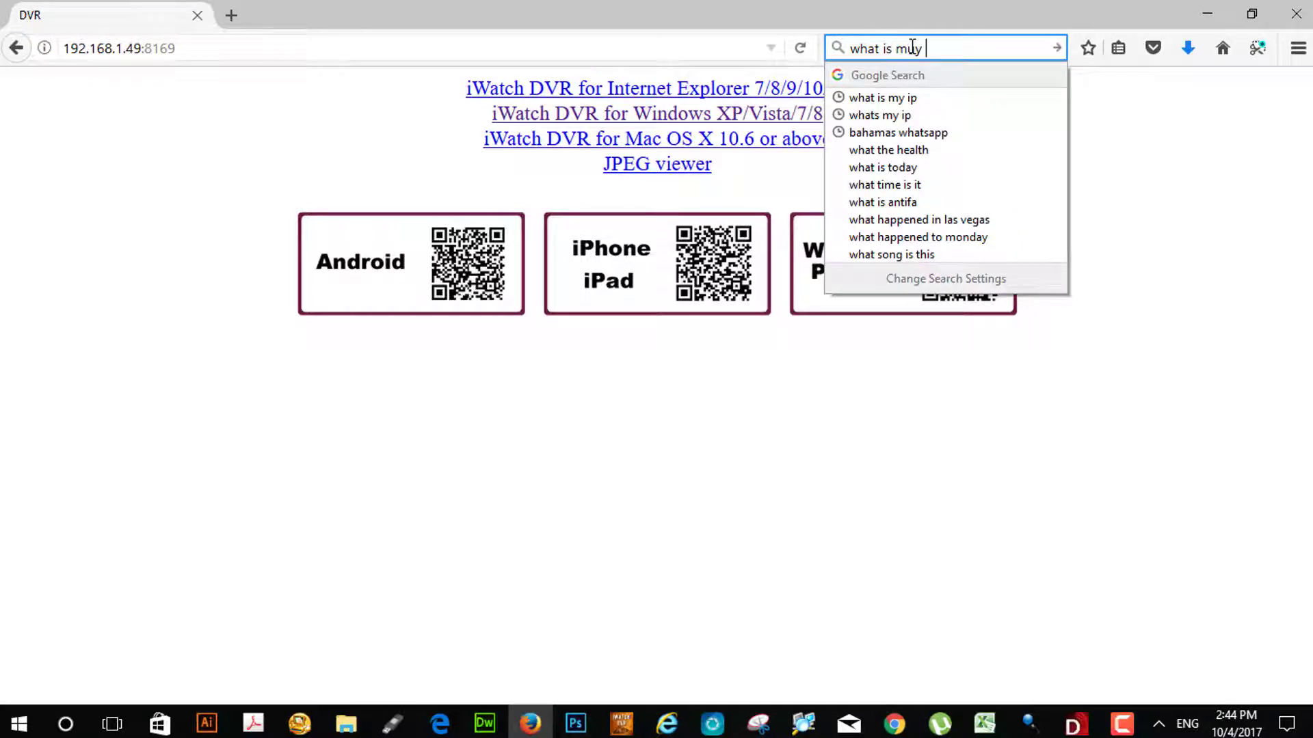
pyautogui.press('BackSpace')
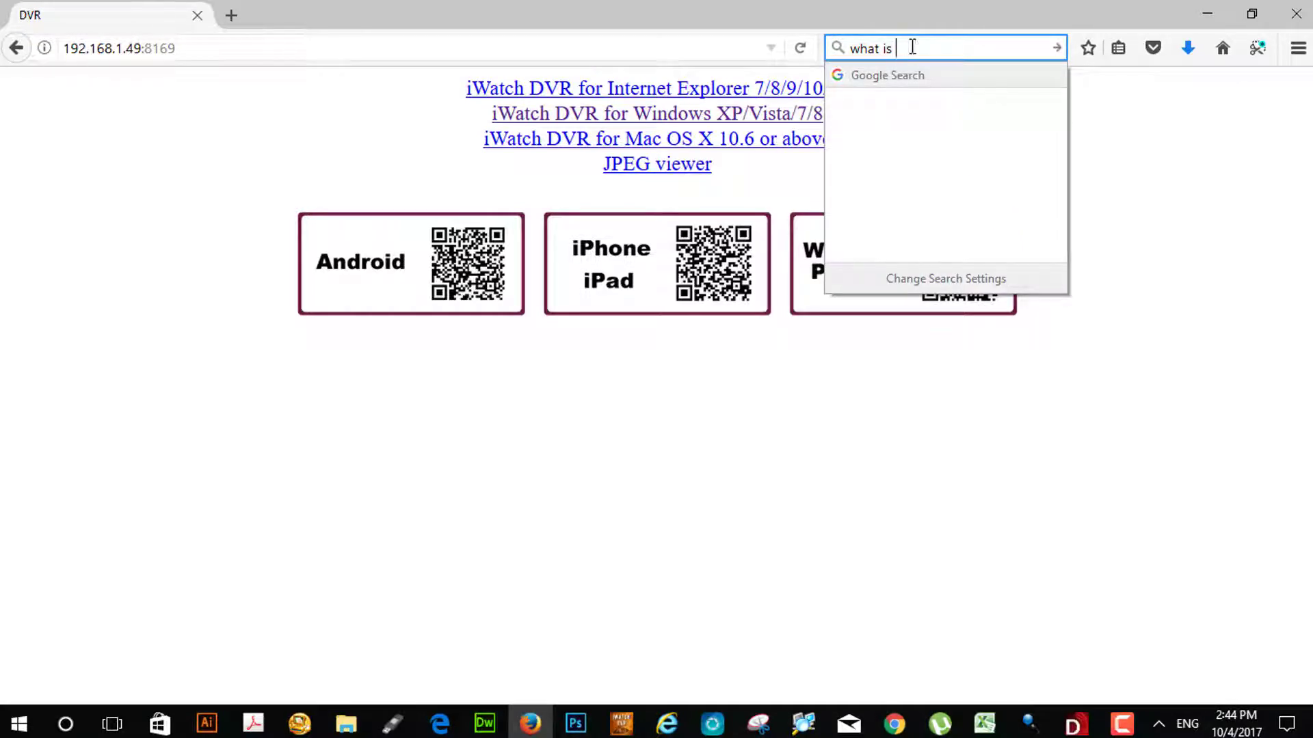
pyautogui.write('my ip')
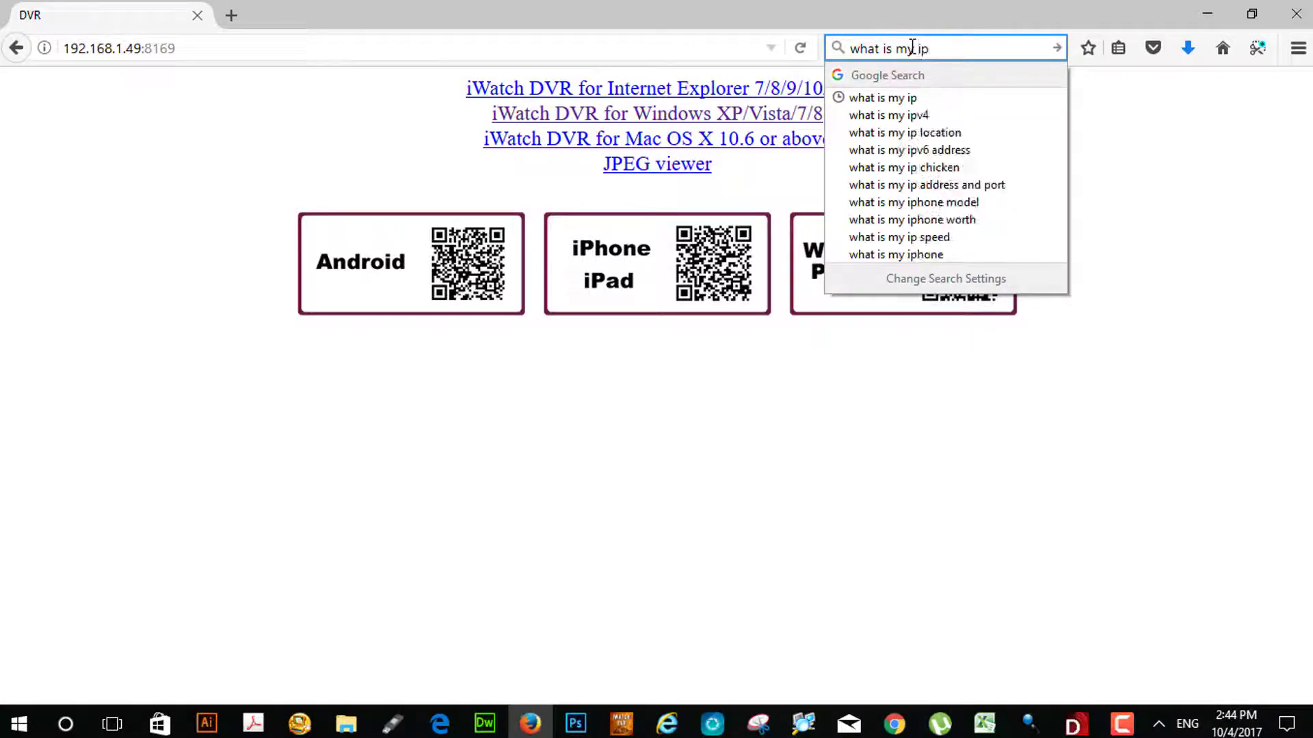
pyautogui.press('Return')
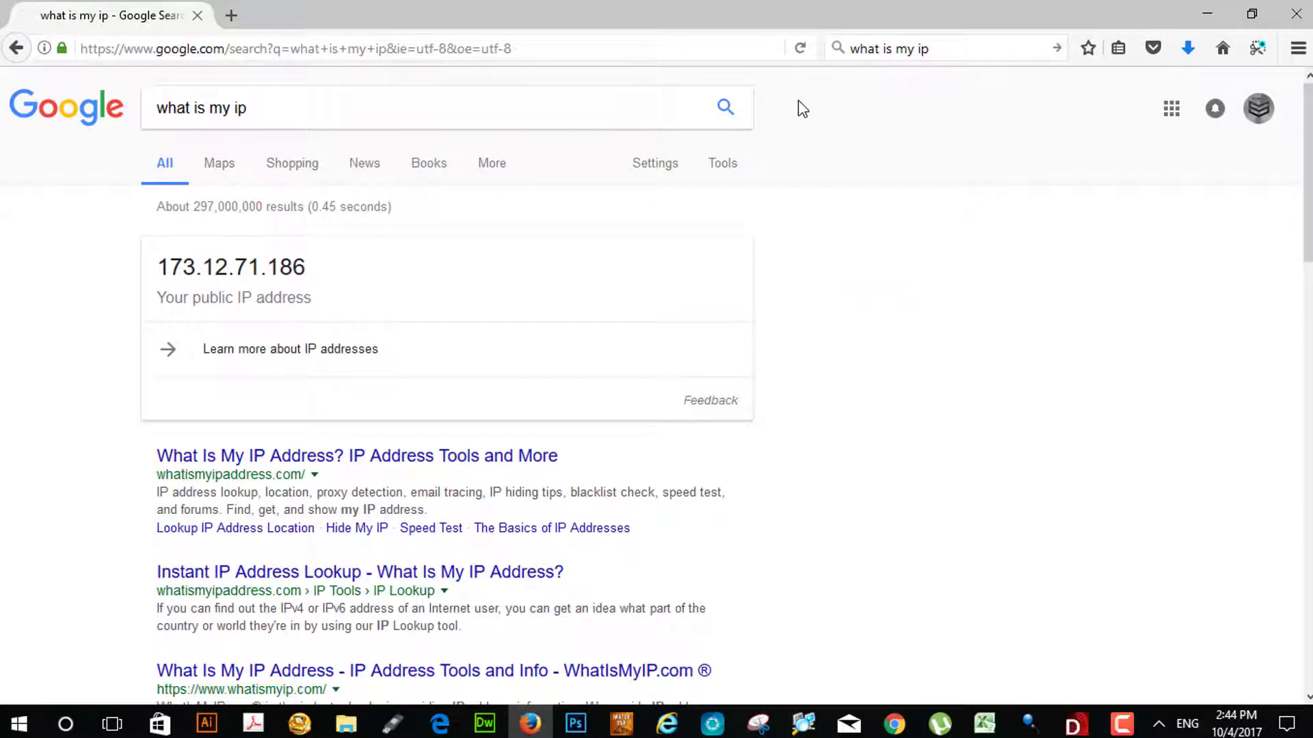
pyautogui.moveTo(297, 266); pyautogui.dragTo(132, 264)
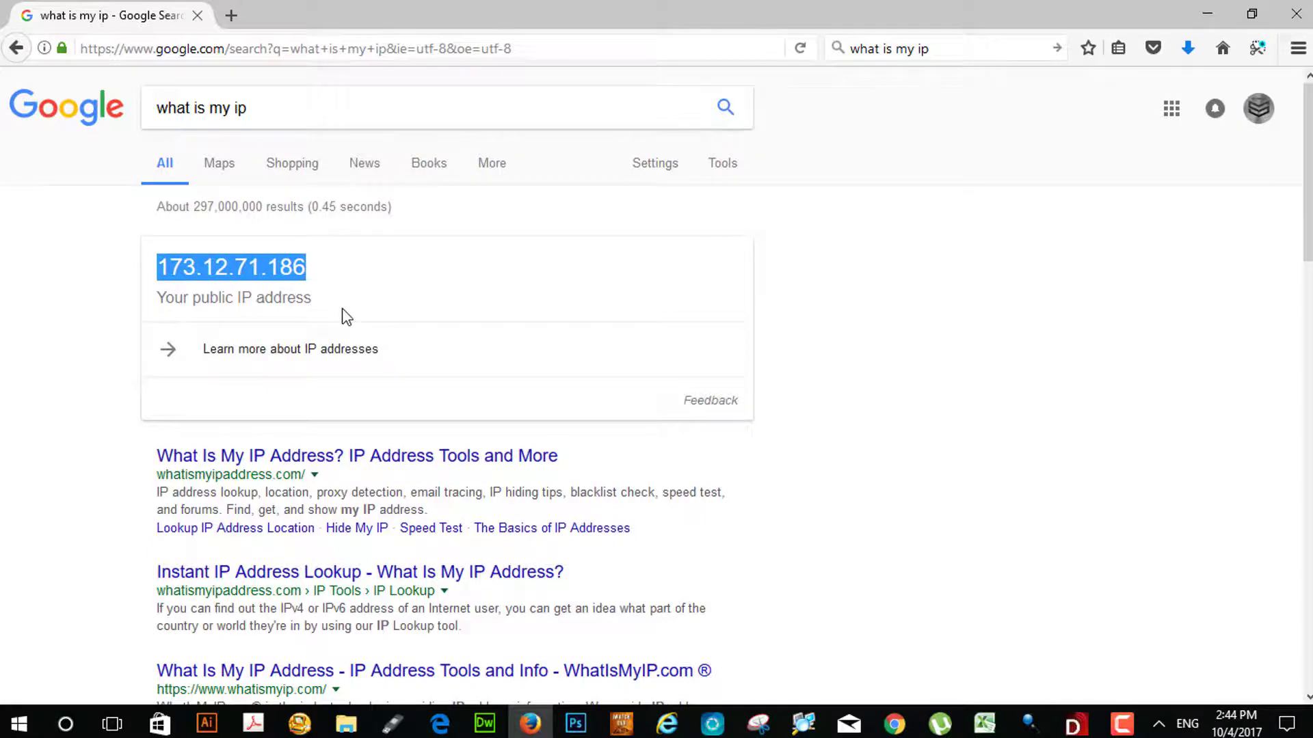
pyautogui.rightClick(311, 282)
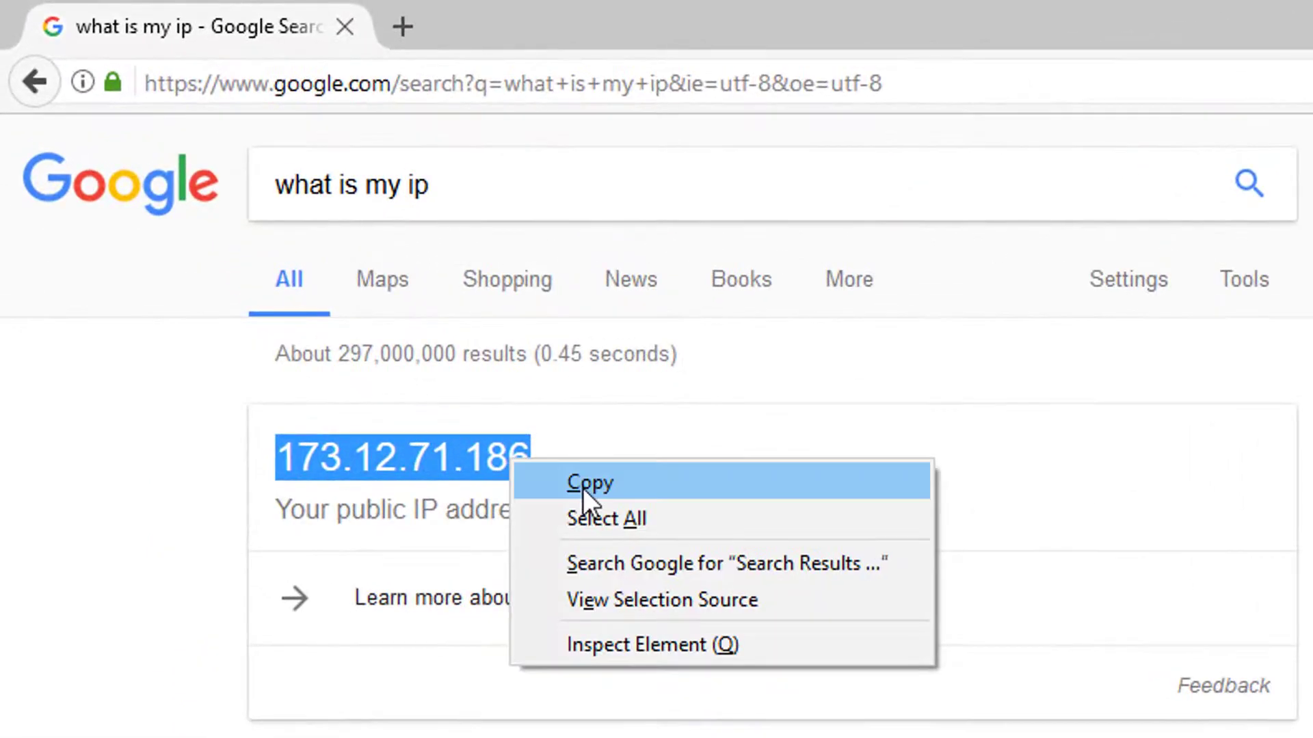
pyautogui.click(356, 301)
pyautogui.click(758, 88)
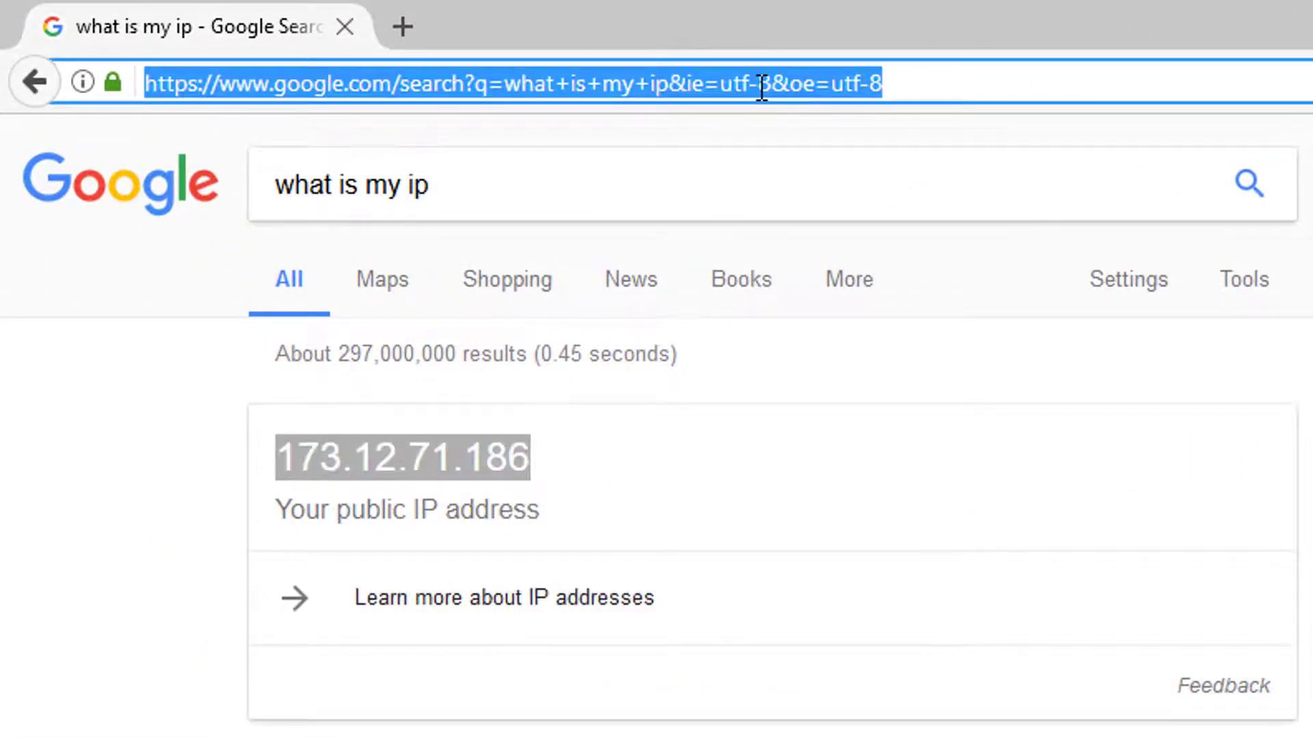
pyautogui.rightClick(761, 87)
pyautogui.click(866, 236)
pyautogui.press('Return')
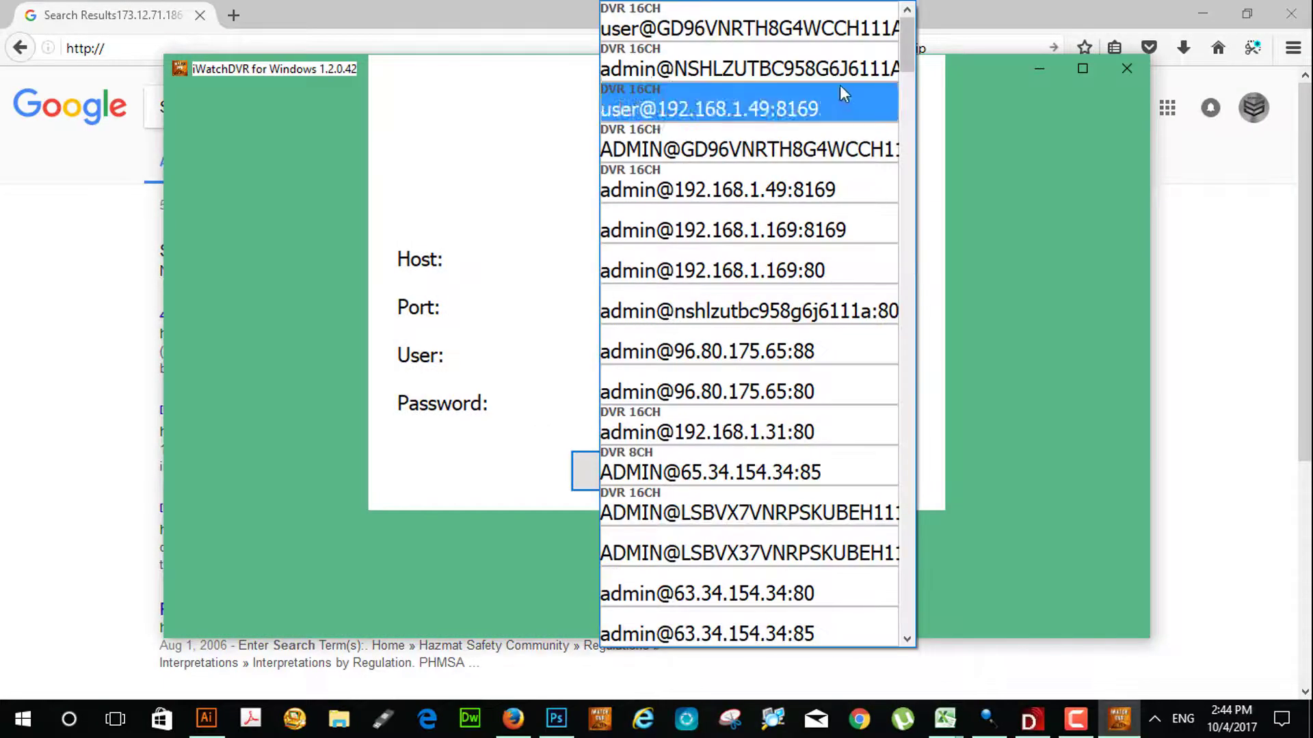
# Load the saved 192.168.1.49:8169 DVR entry, view the live grid, then close the viewer.
pyautogui.click(797, 21)
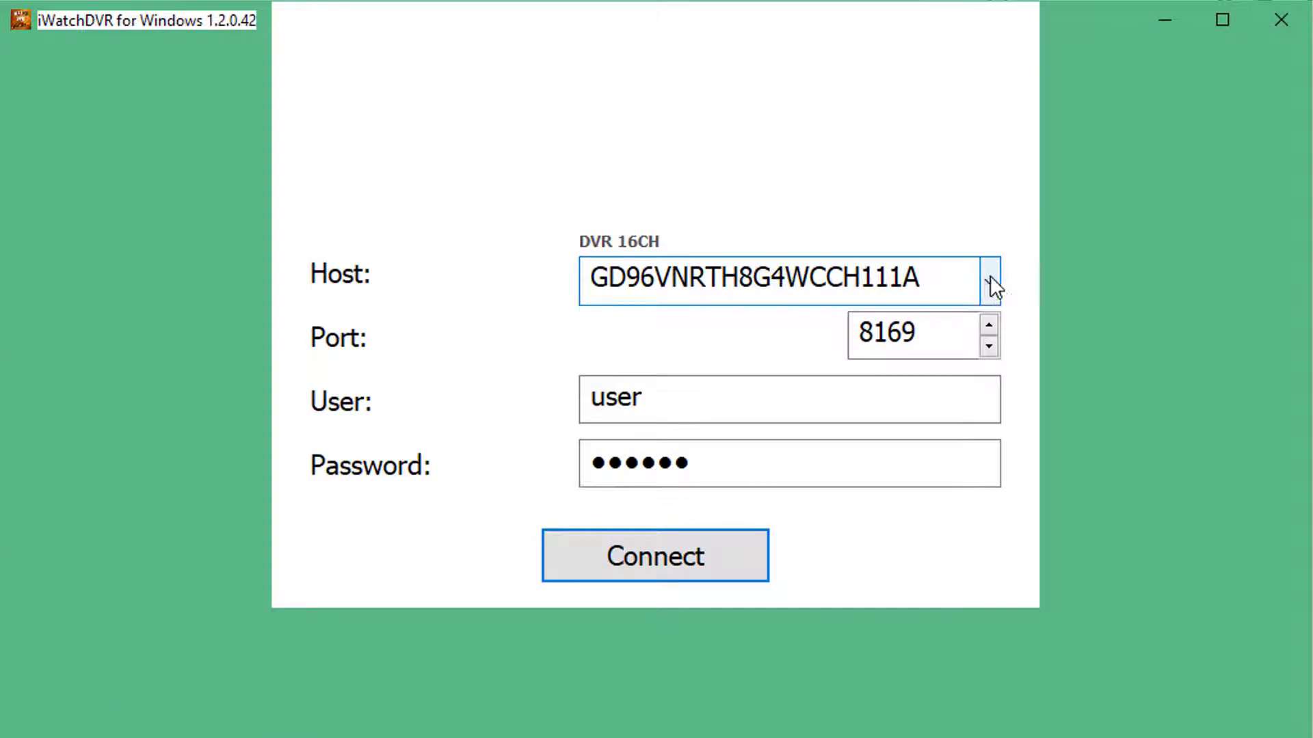
pyautogui.click(989, 276)
pyautogui.click(875, 75)
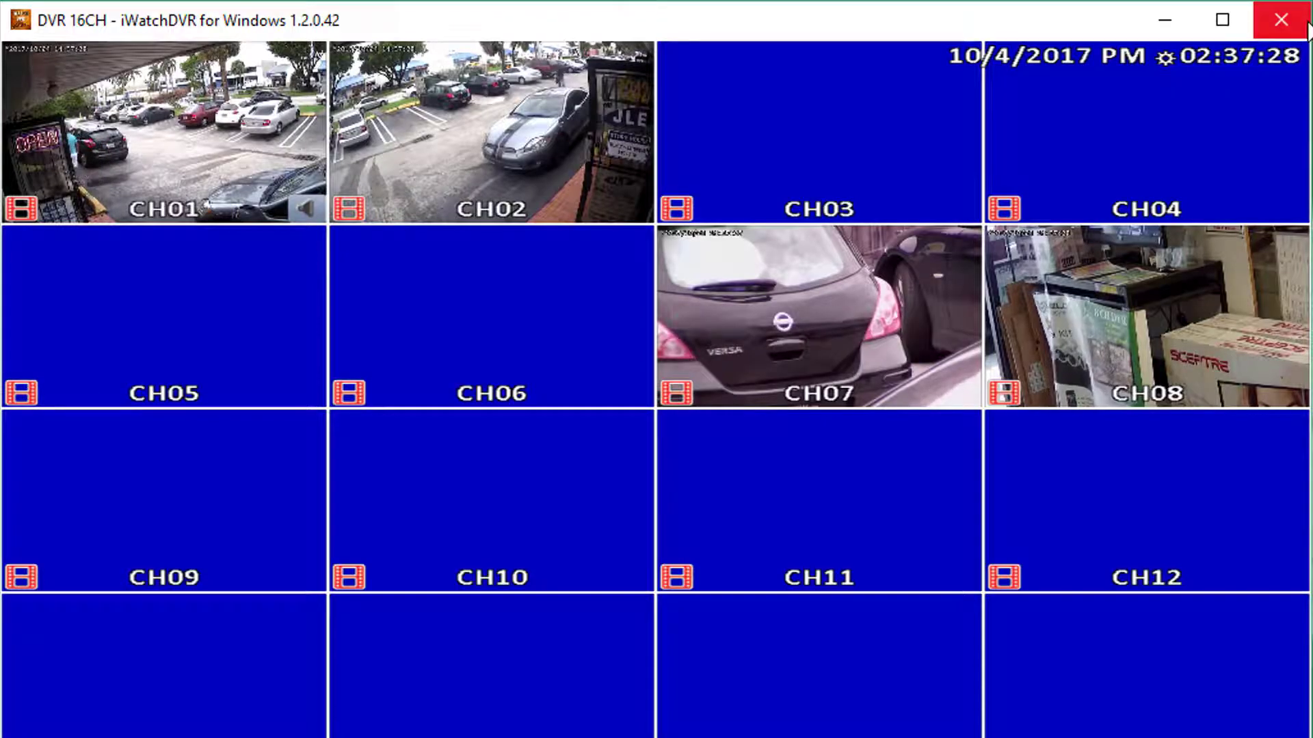
pyautogui.click(1306, 23)
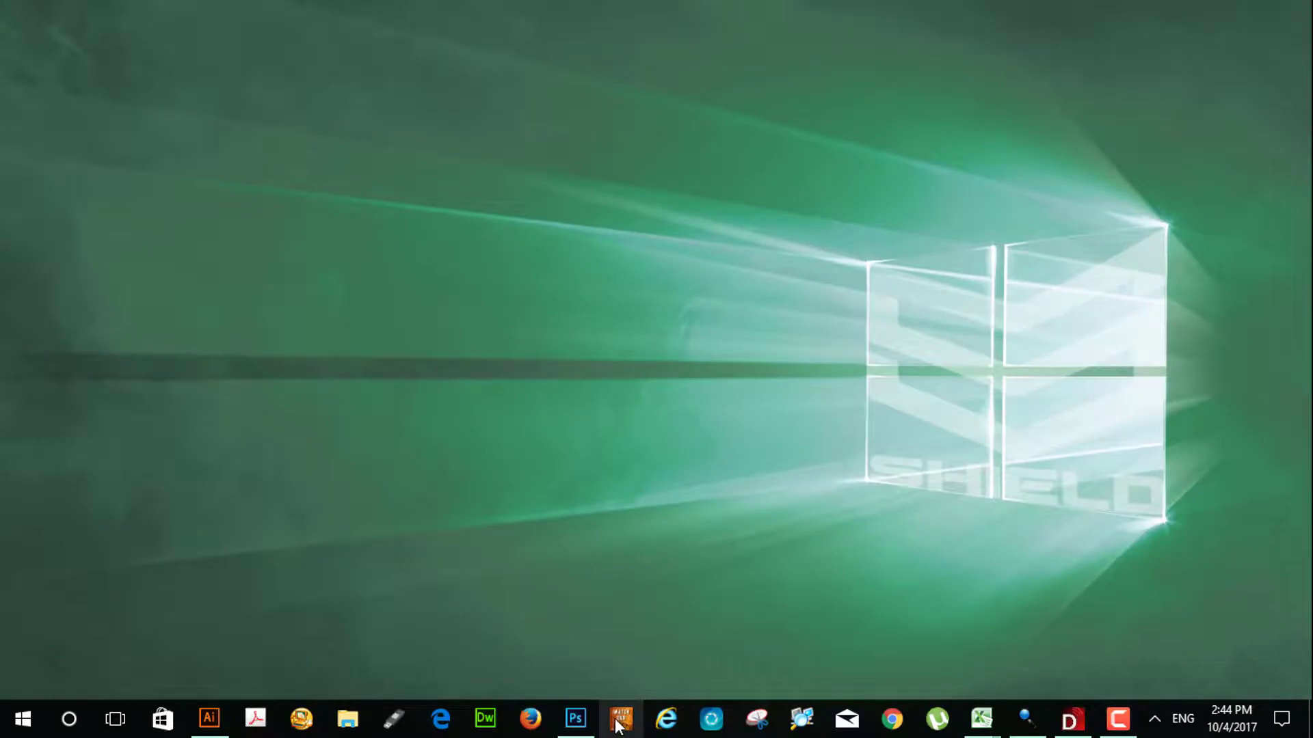
# Relaunch iWatchDVR.exe from the taskbar and connect using a saved DVR host entry.
pyautogui.rightClick(618, 725)
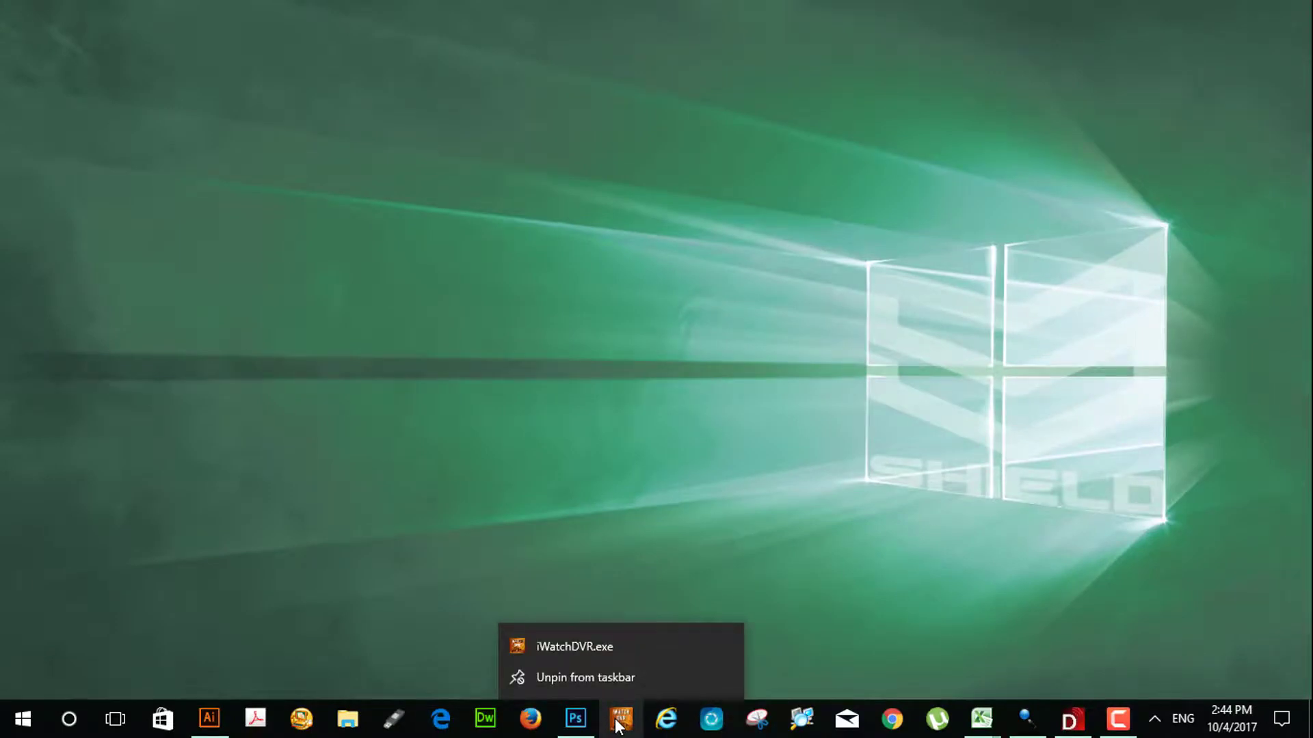
pyautogui.click(599, 644)
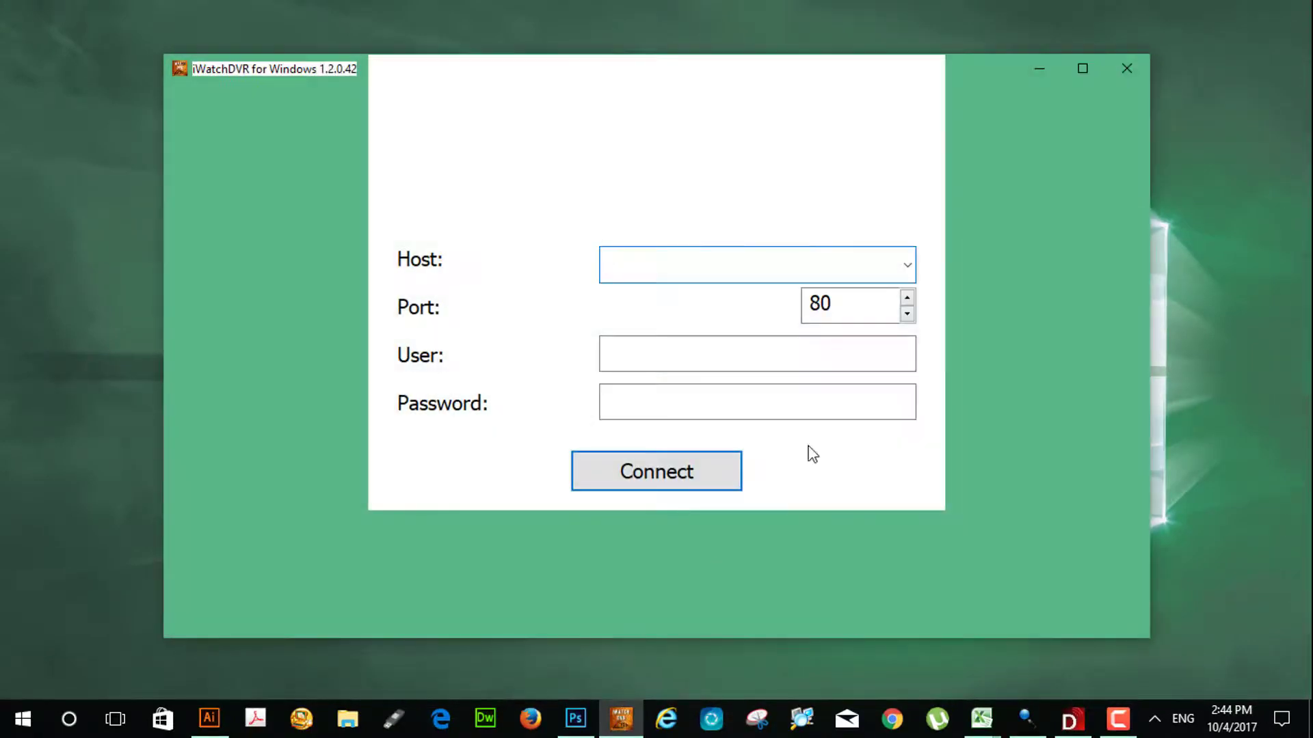
pyautogui.click(909, 267)
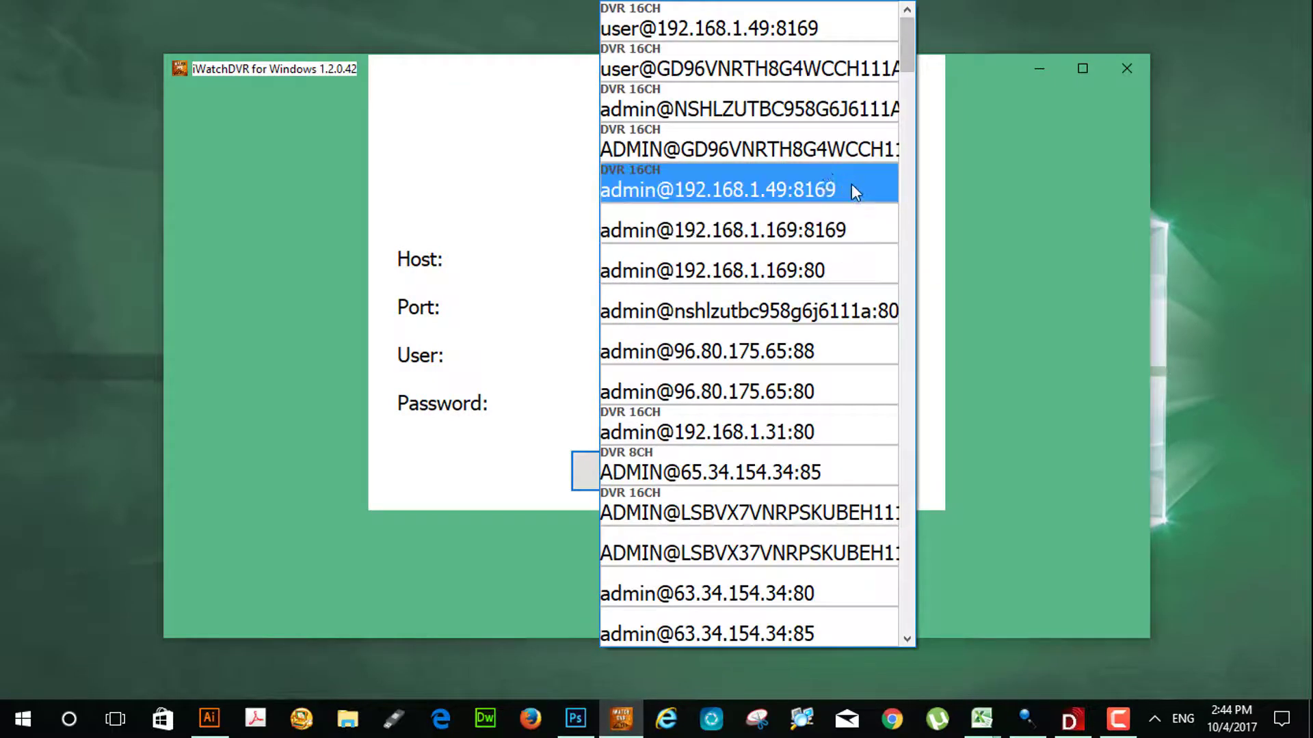
pyautogui.click(757, 67)
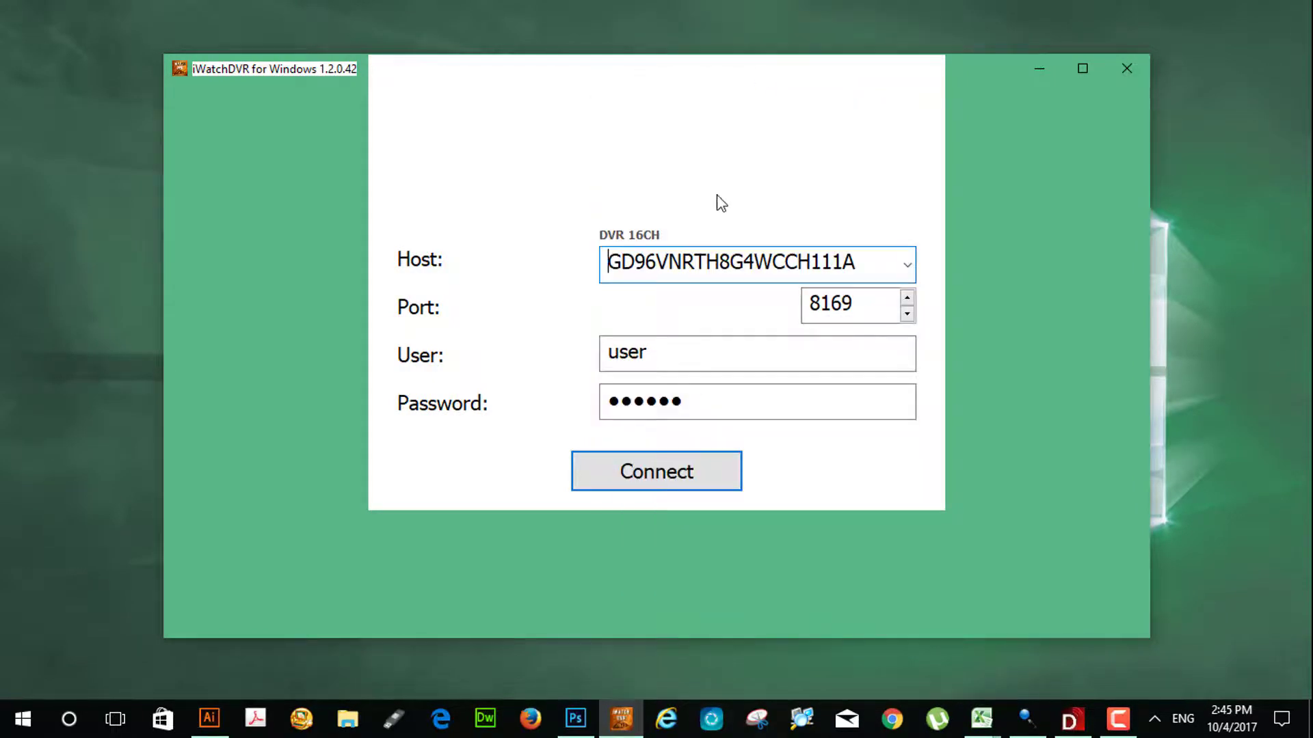
pyautogui.click(664, 481)
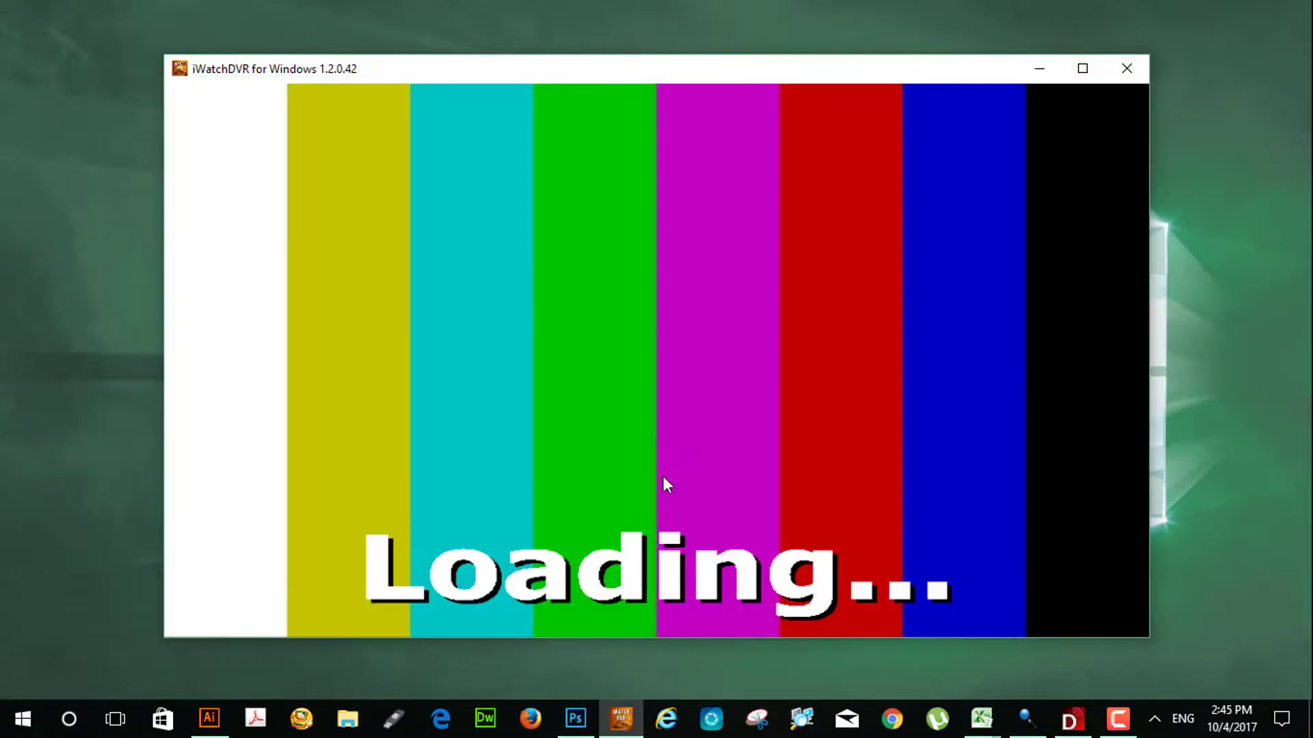